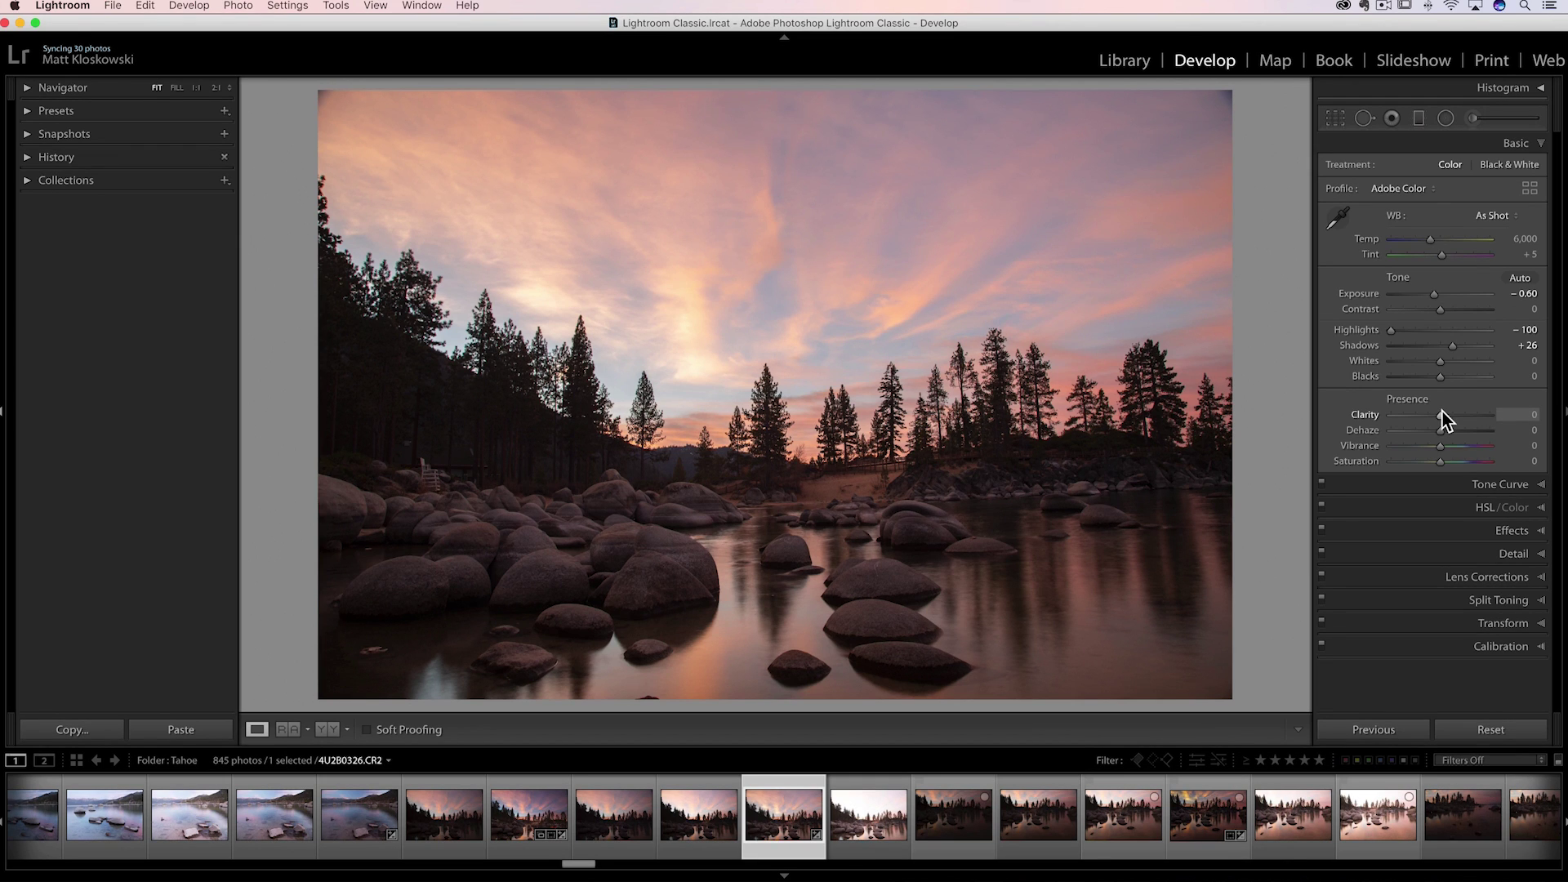
Straighten the lake photo by rotating the crop slightly clockwise with Crop & Straighten.
click(1335, 118)
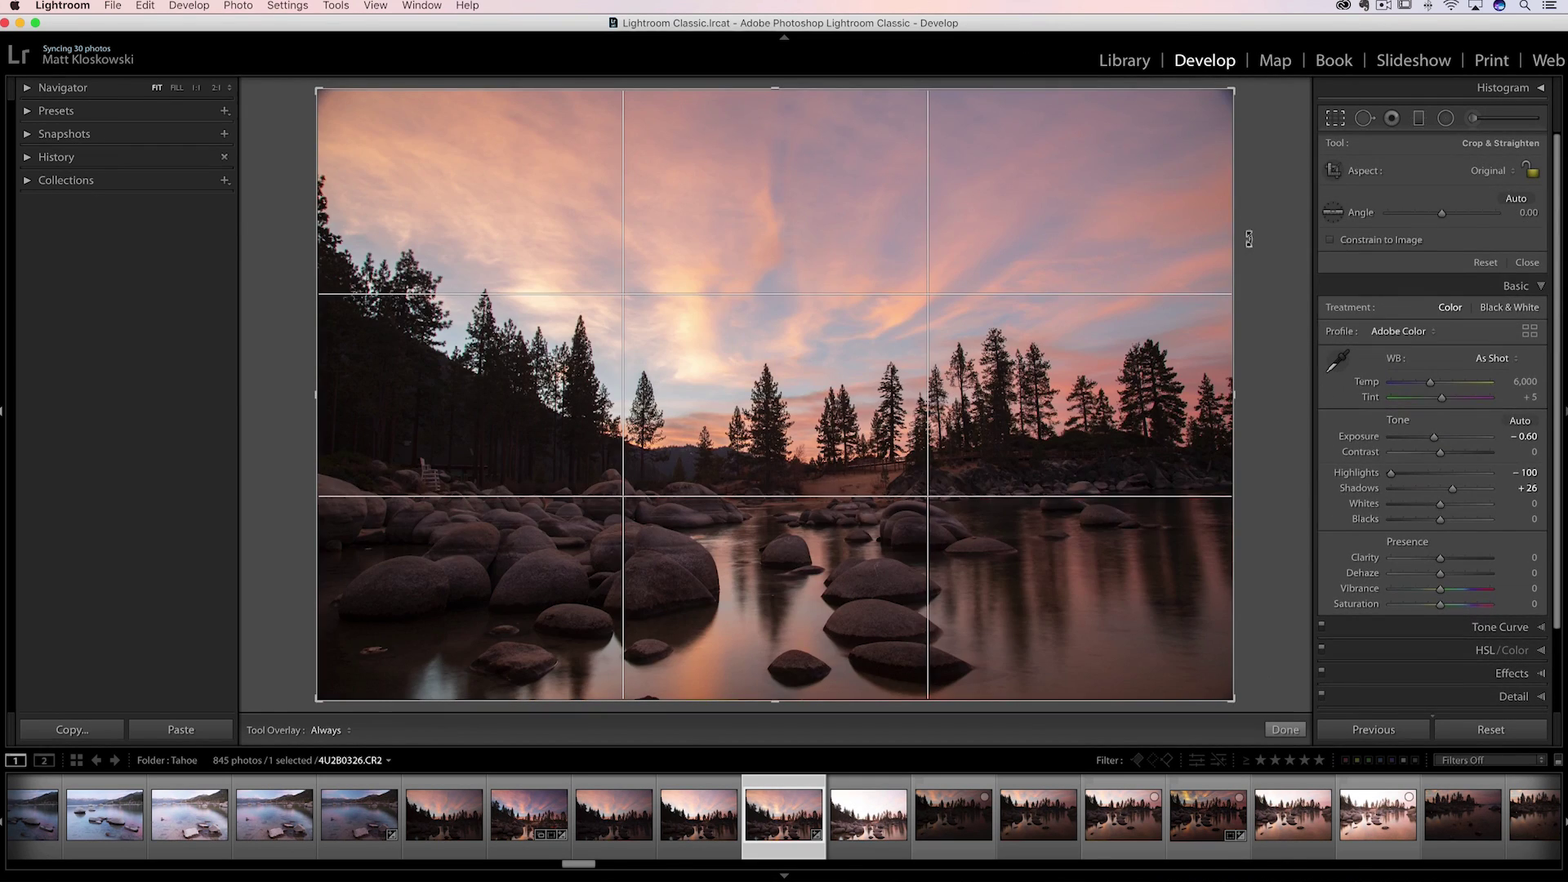
drag(1249, 233, 1256, 248)
key(Return)
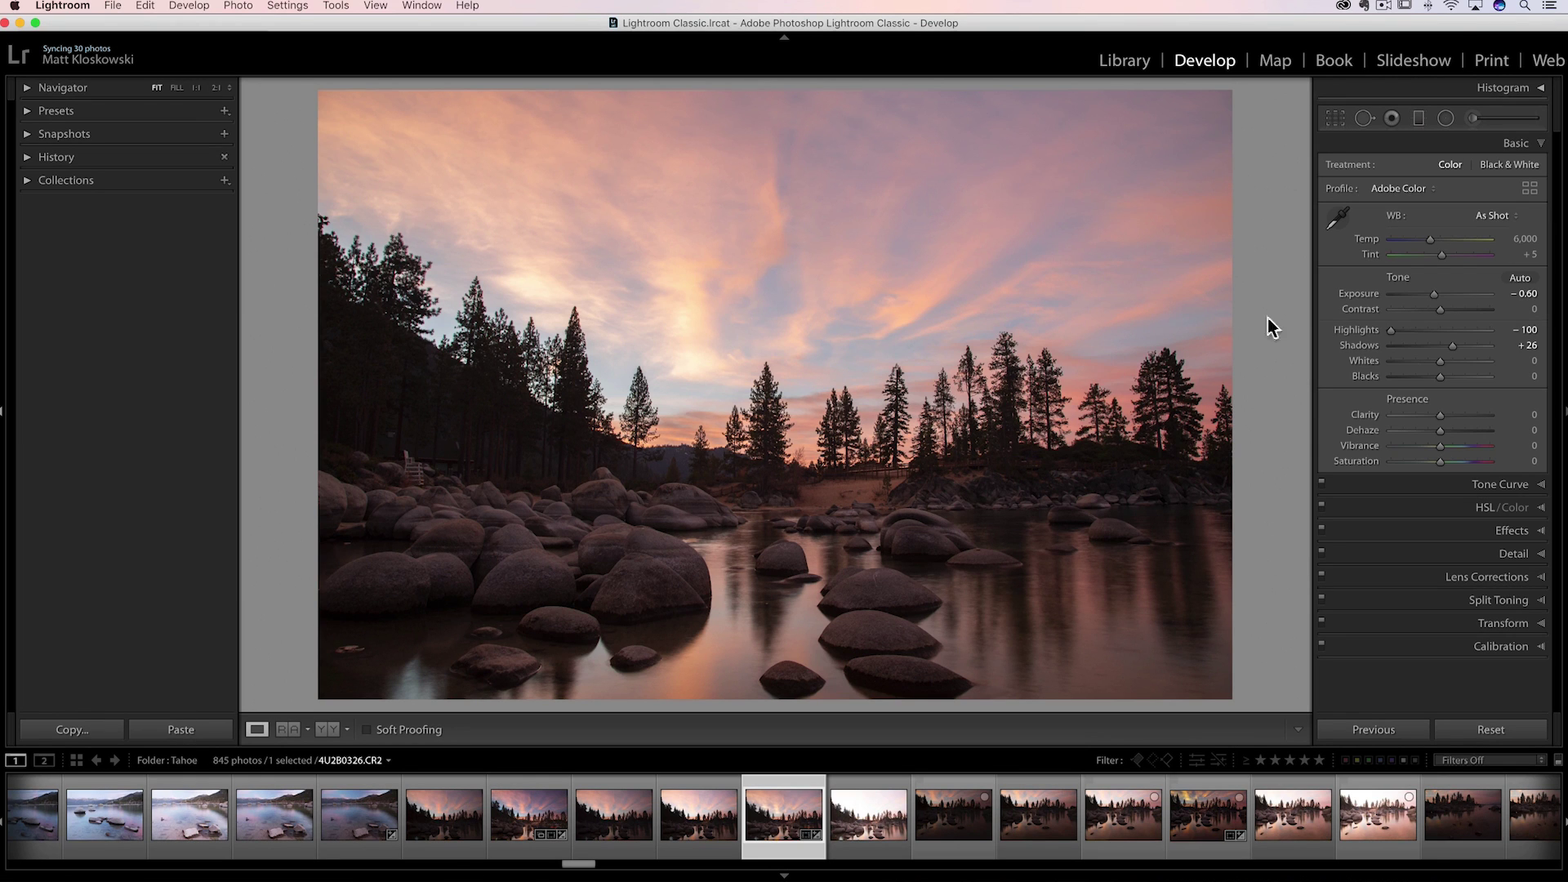
Set the photo's Exposure to -1.15, Clarity to +18 and Shadows to +69.
click(1428, 293)
drag(1428, 292, 1430, 292)
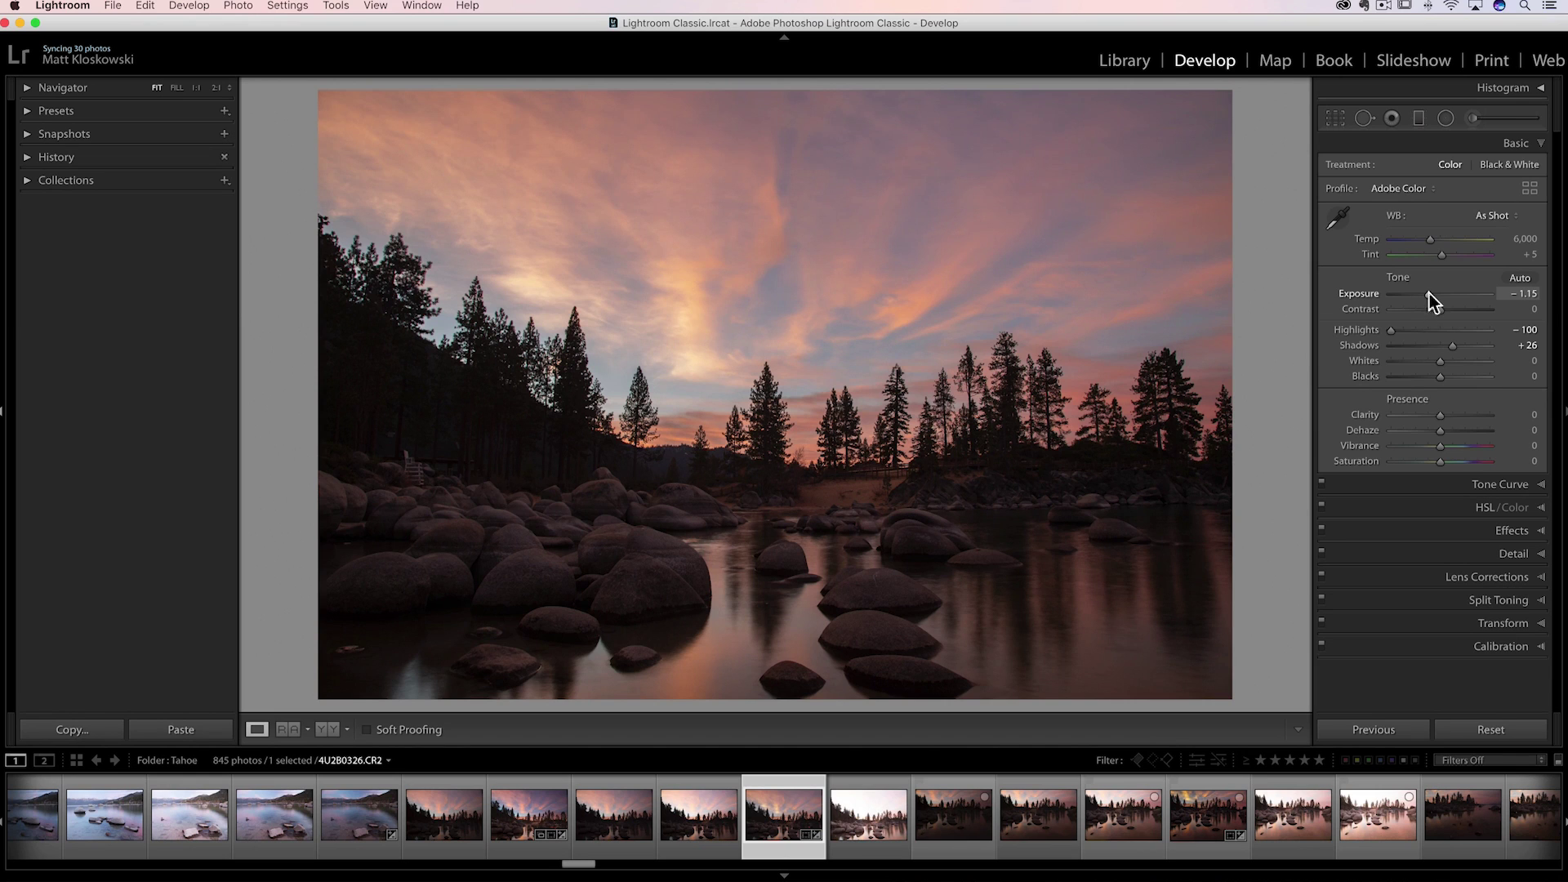
drag(1439, 415, 1449, 416)
drag(1453, 345, 1473, 347)
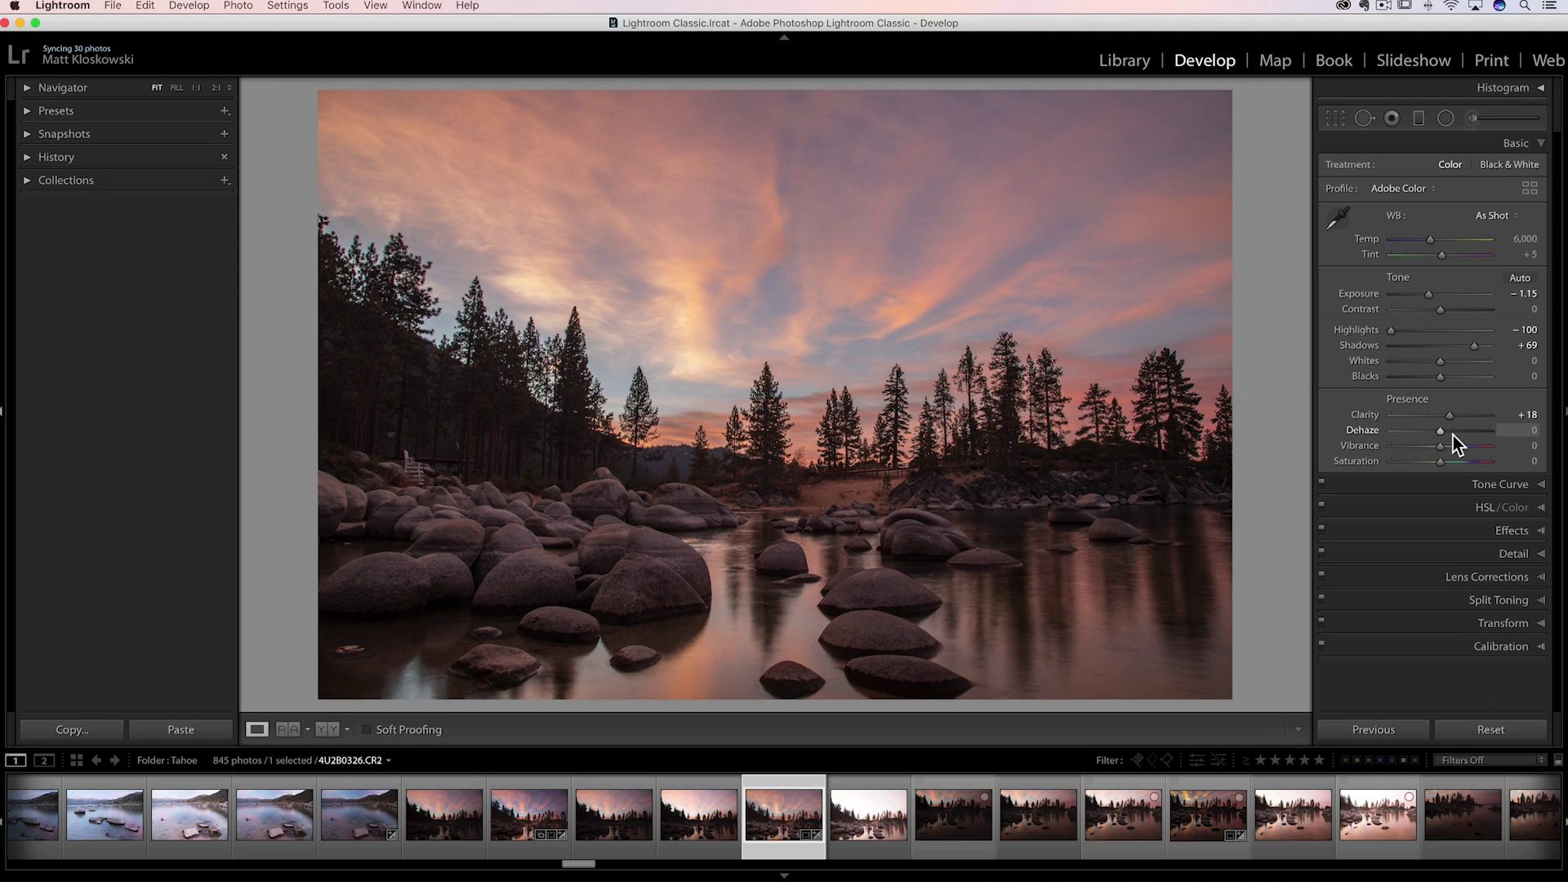
Set the Sharpening Amount to 104 and the overall Saturation to +5.
click(1513, 553)
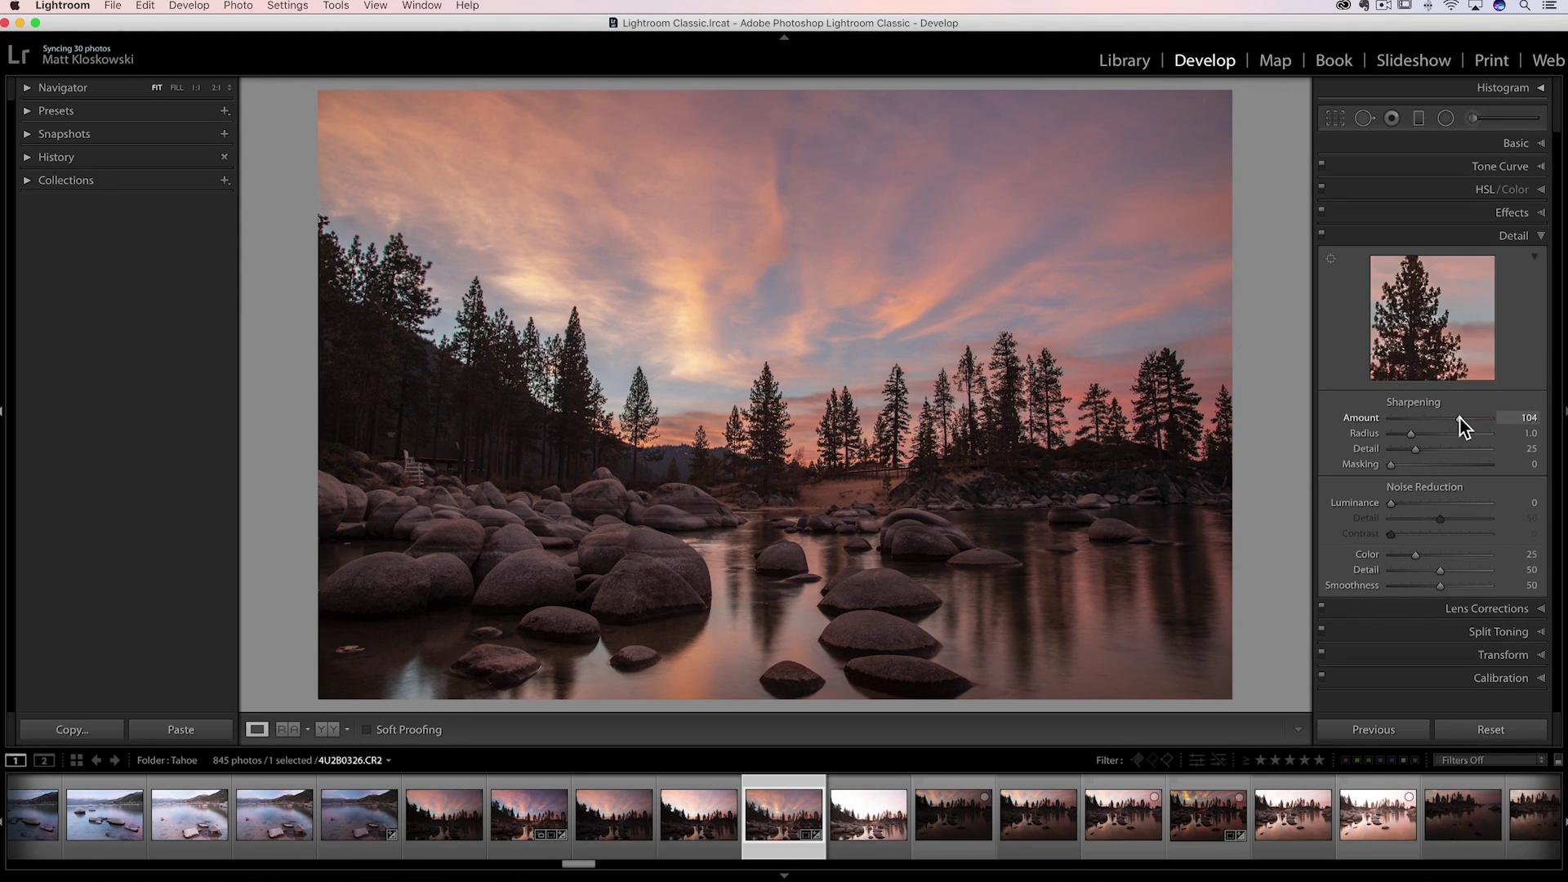
click(1519, 144)
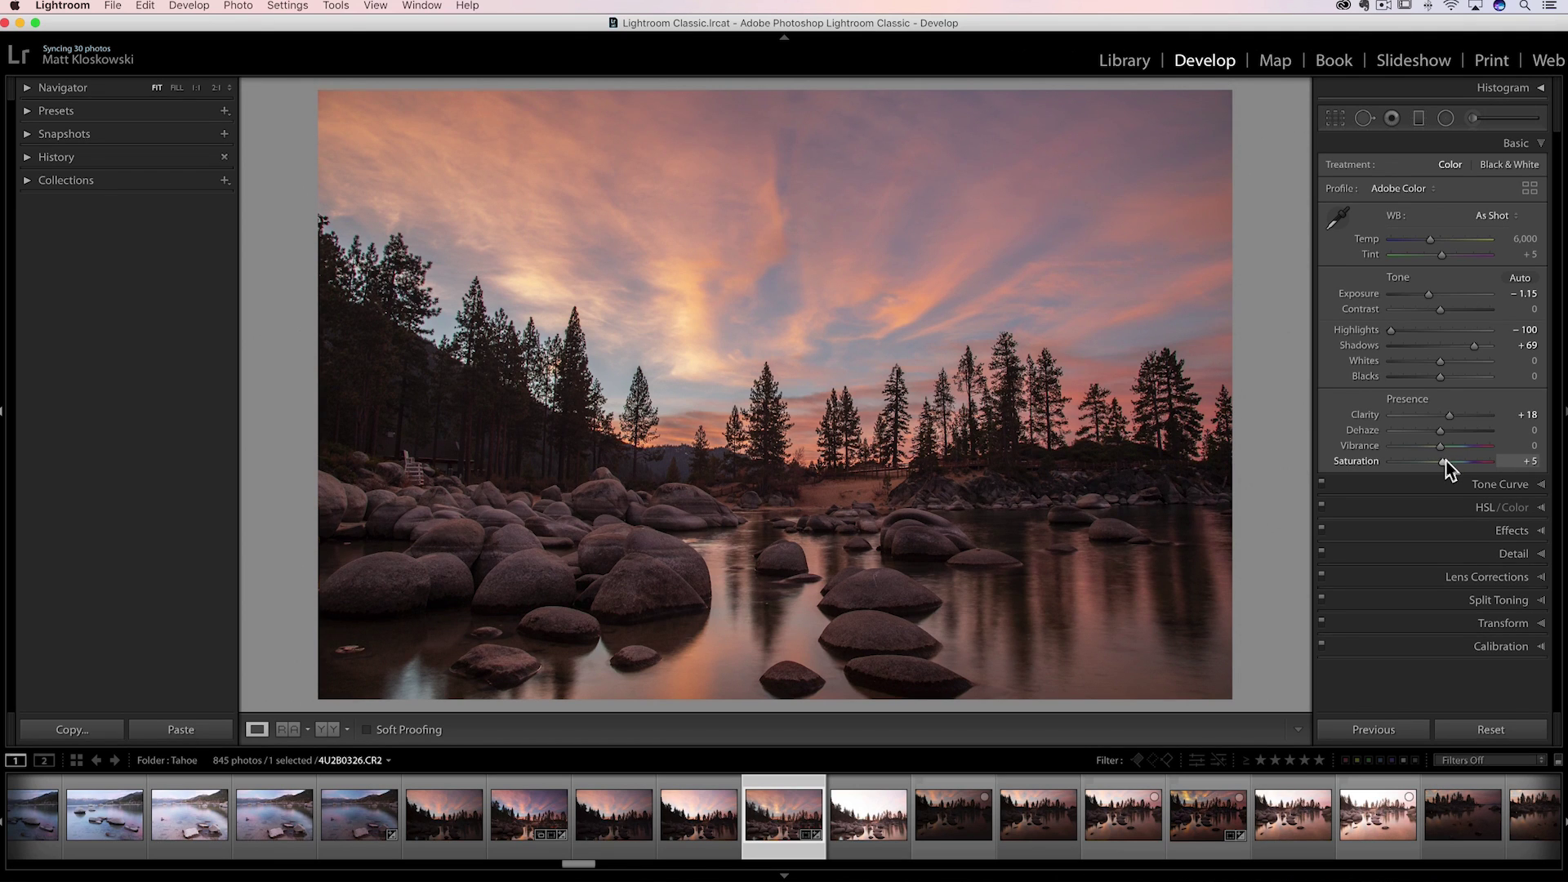
Try Luminance noise reduction at 45 and bring it back to 0.
click(1495, 553)
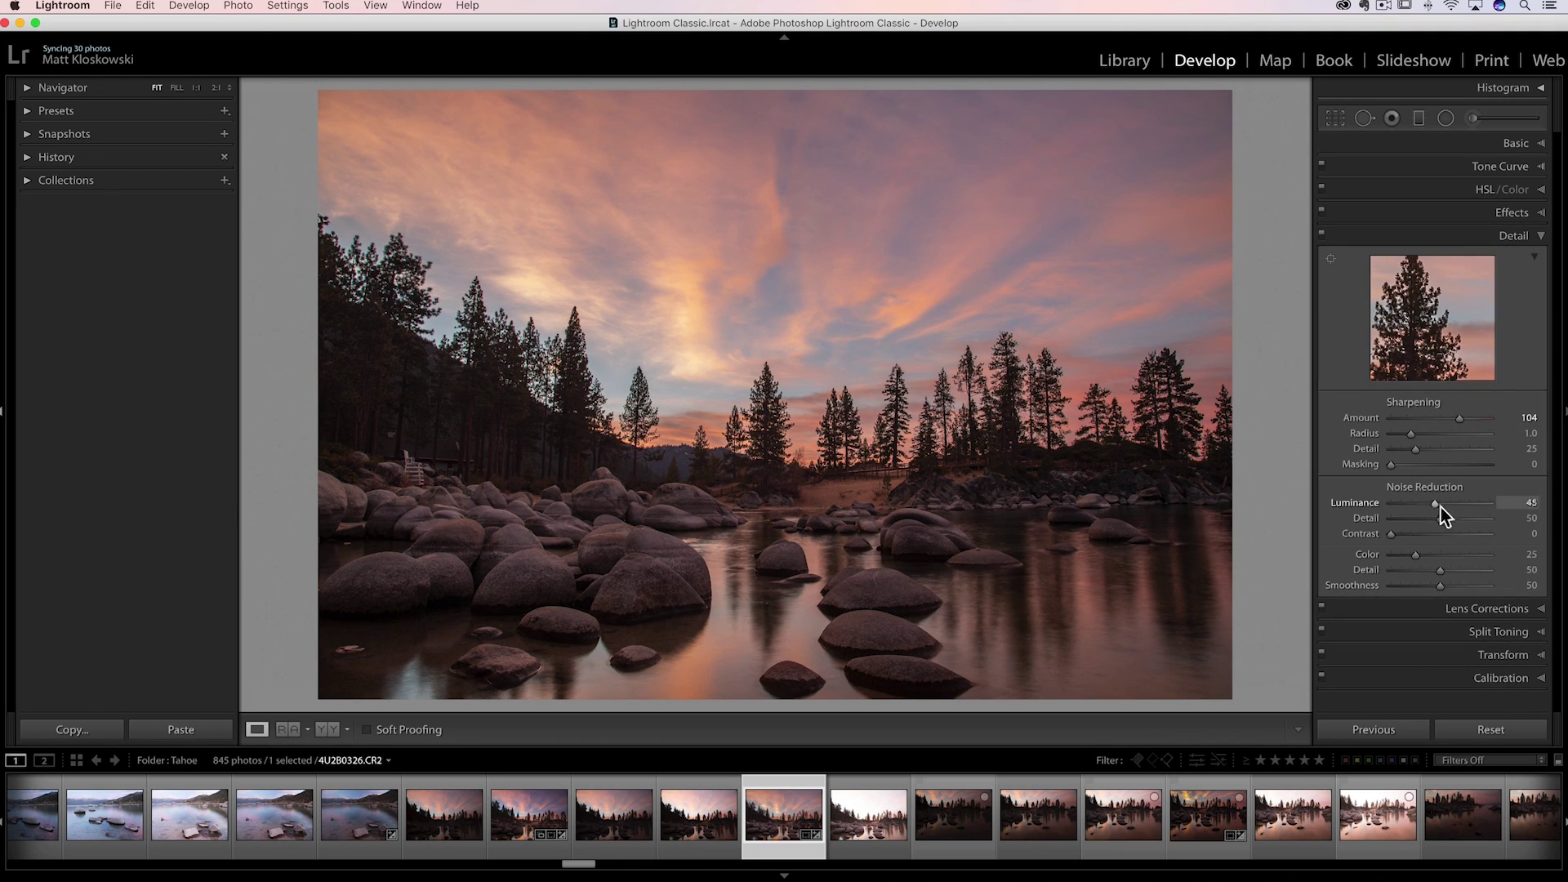
drag(1434, 506, 1390, 506)
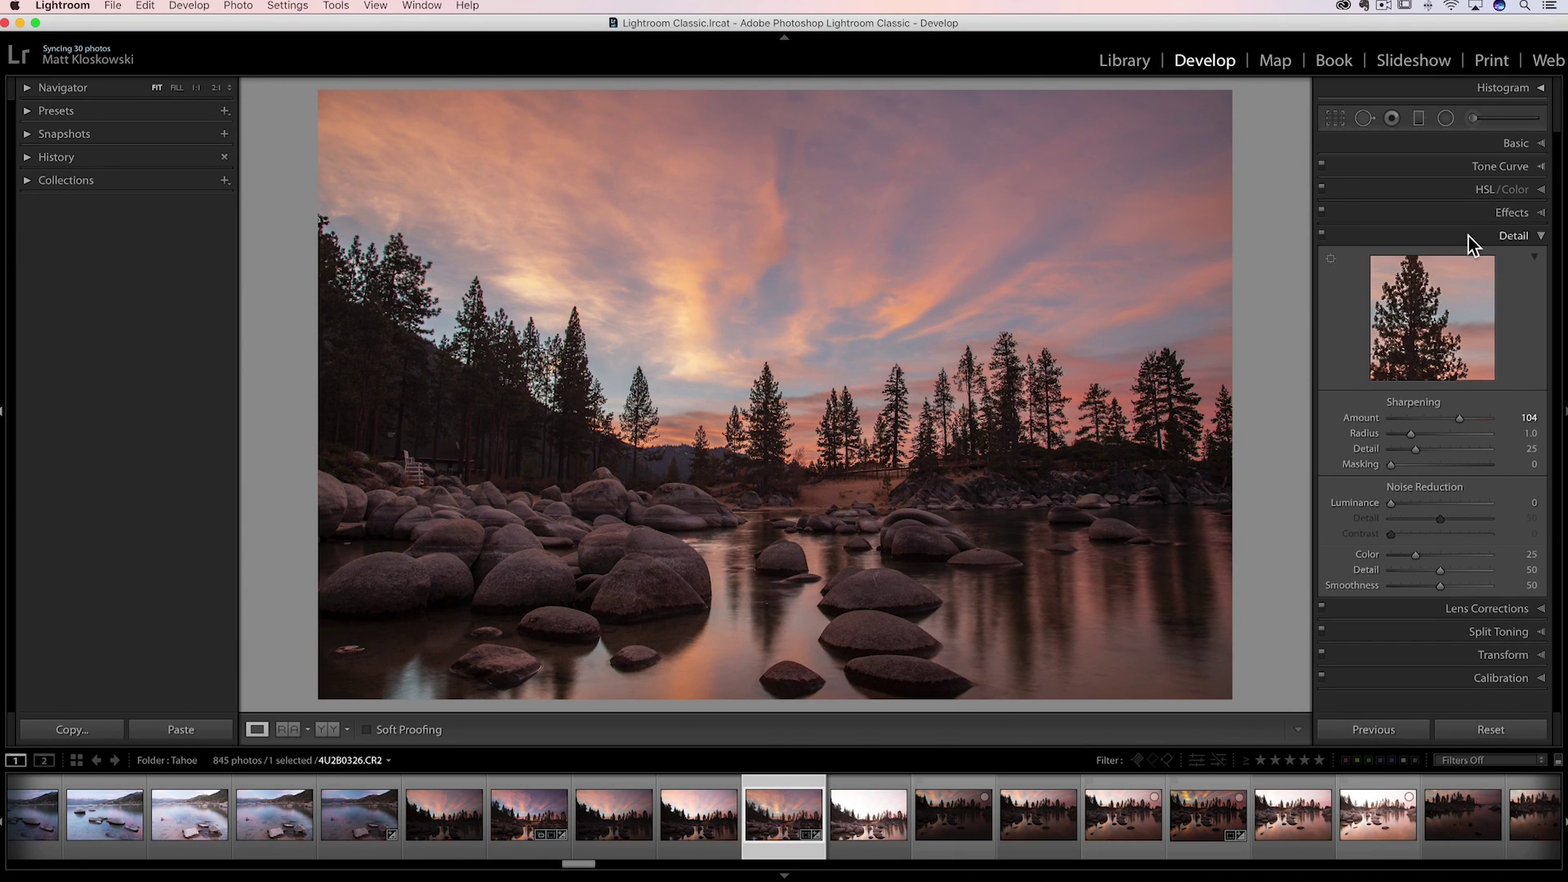
drag(1411, 504, 1404, 504)
click(1517, 143)
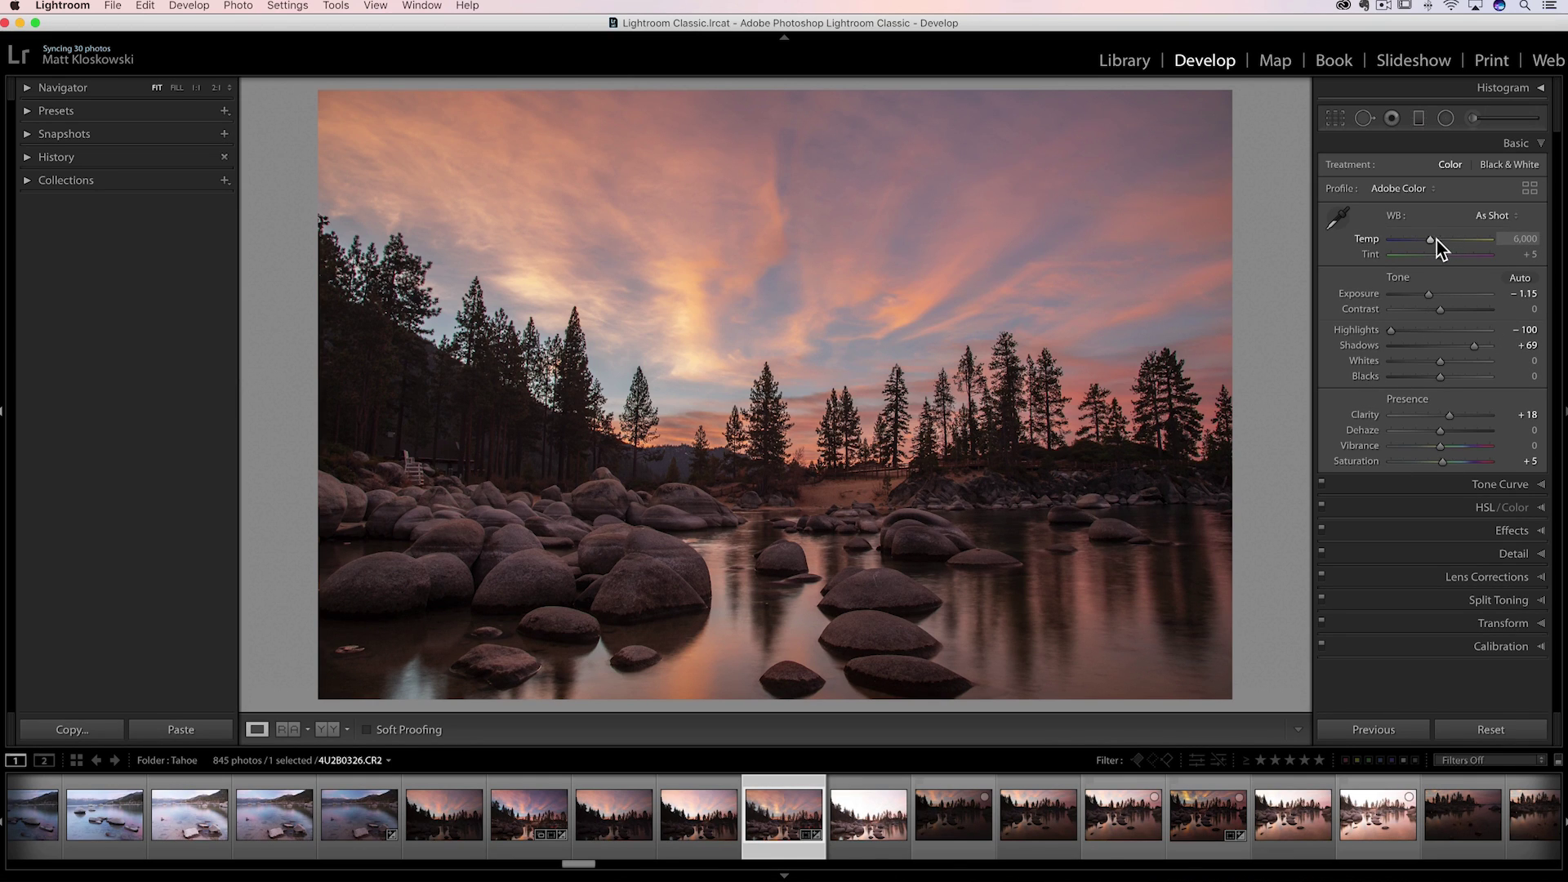
Enable Profile Corrections and Remove Chromatic Aberration in the photo's lens corrections.
click(1501, 575)
click(1379, 318)
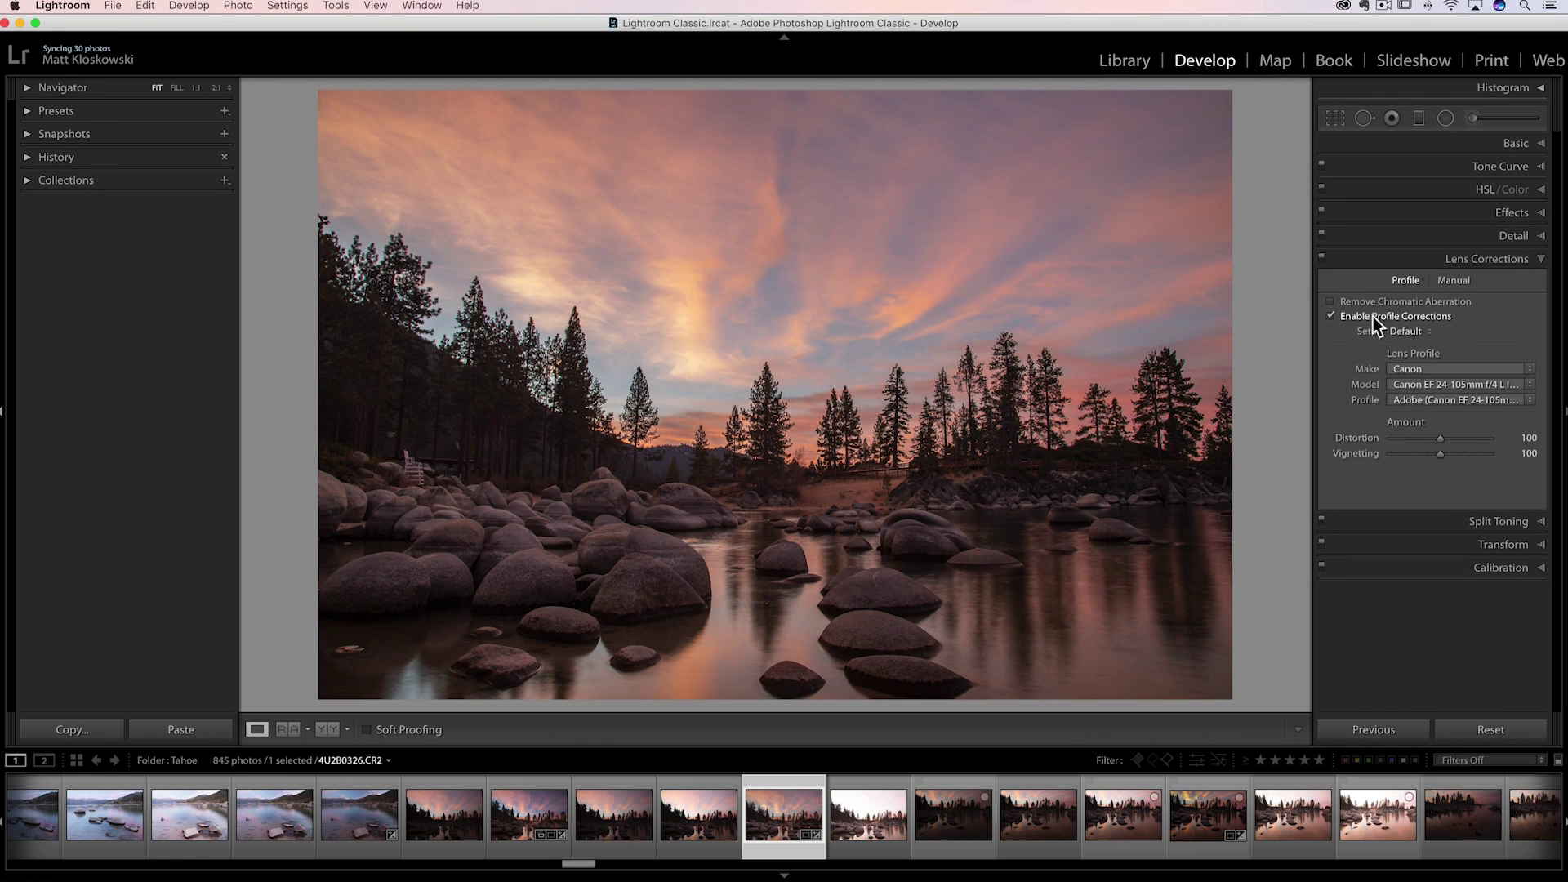
click(1351, 304)
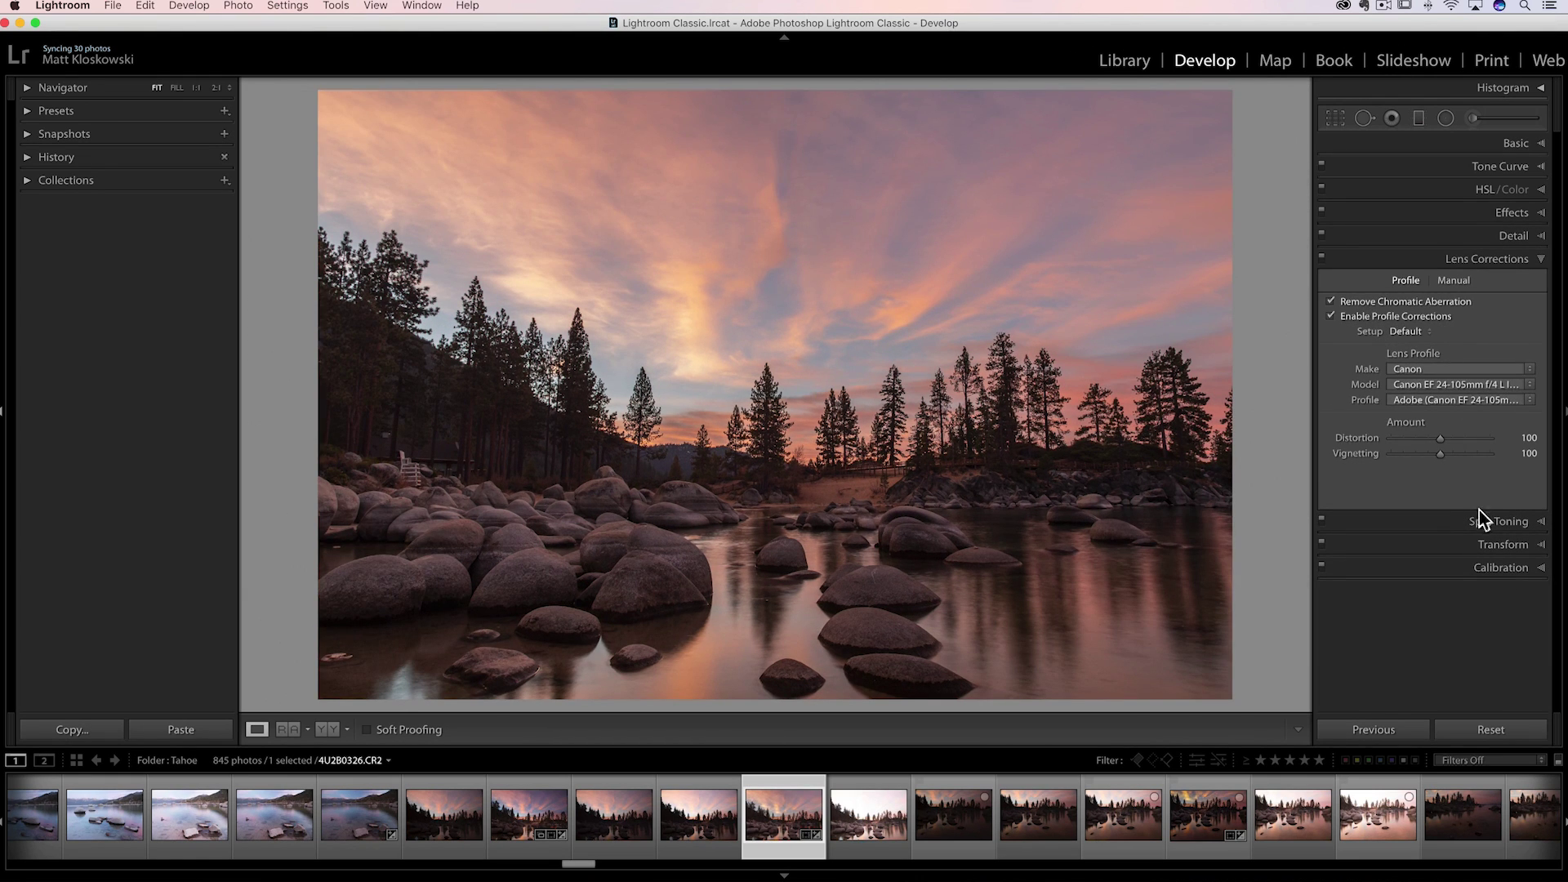
click(1501, 545)
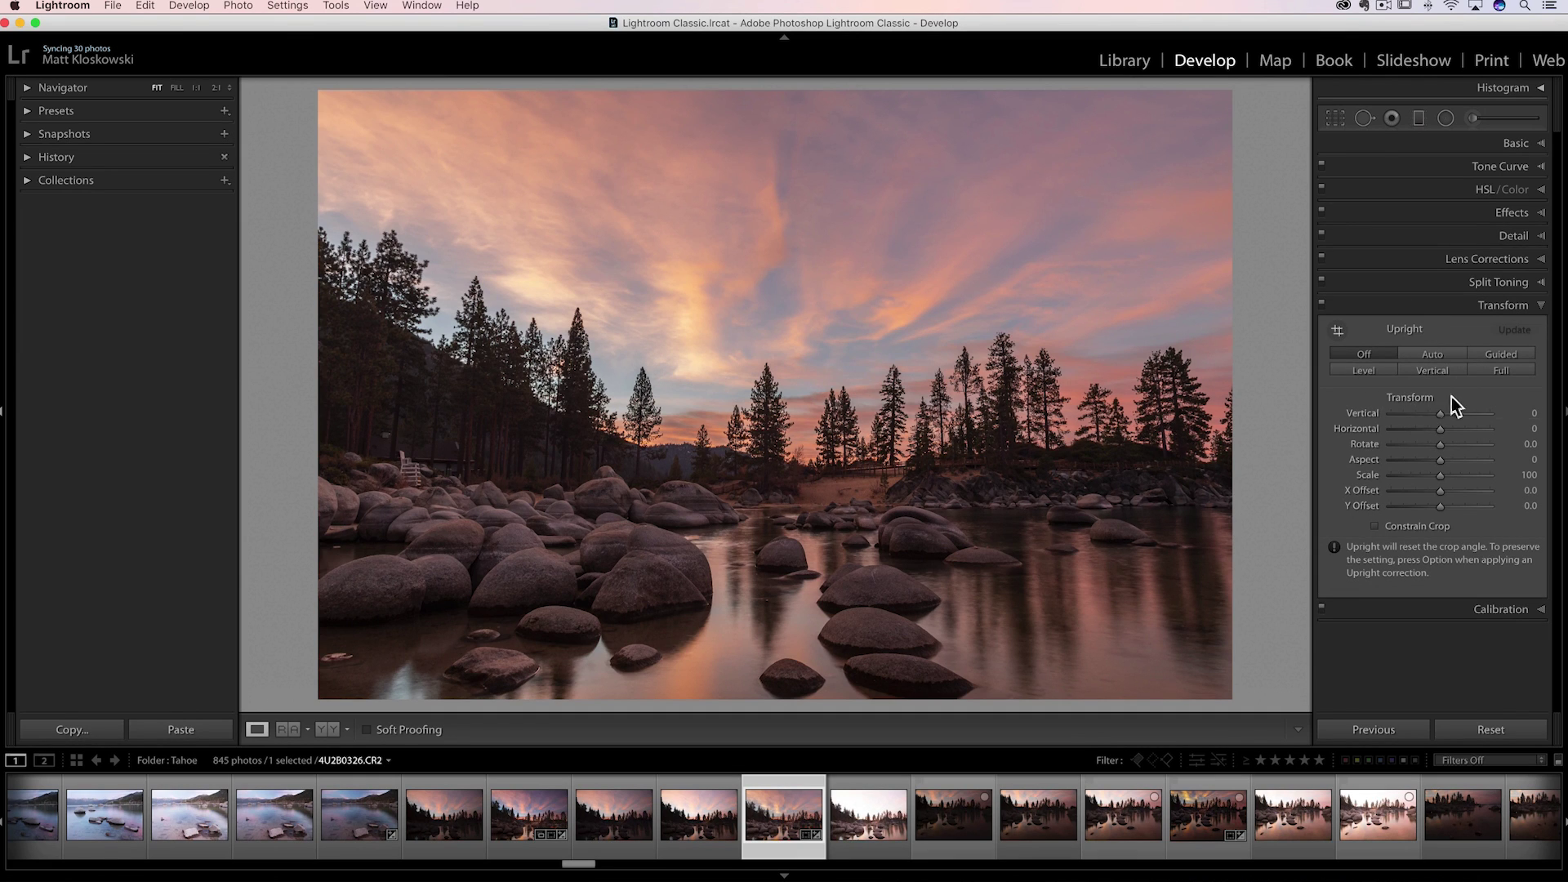
click(1502, 307)
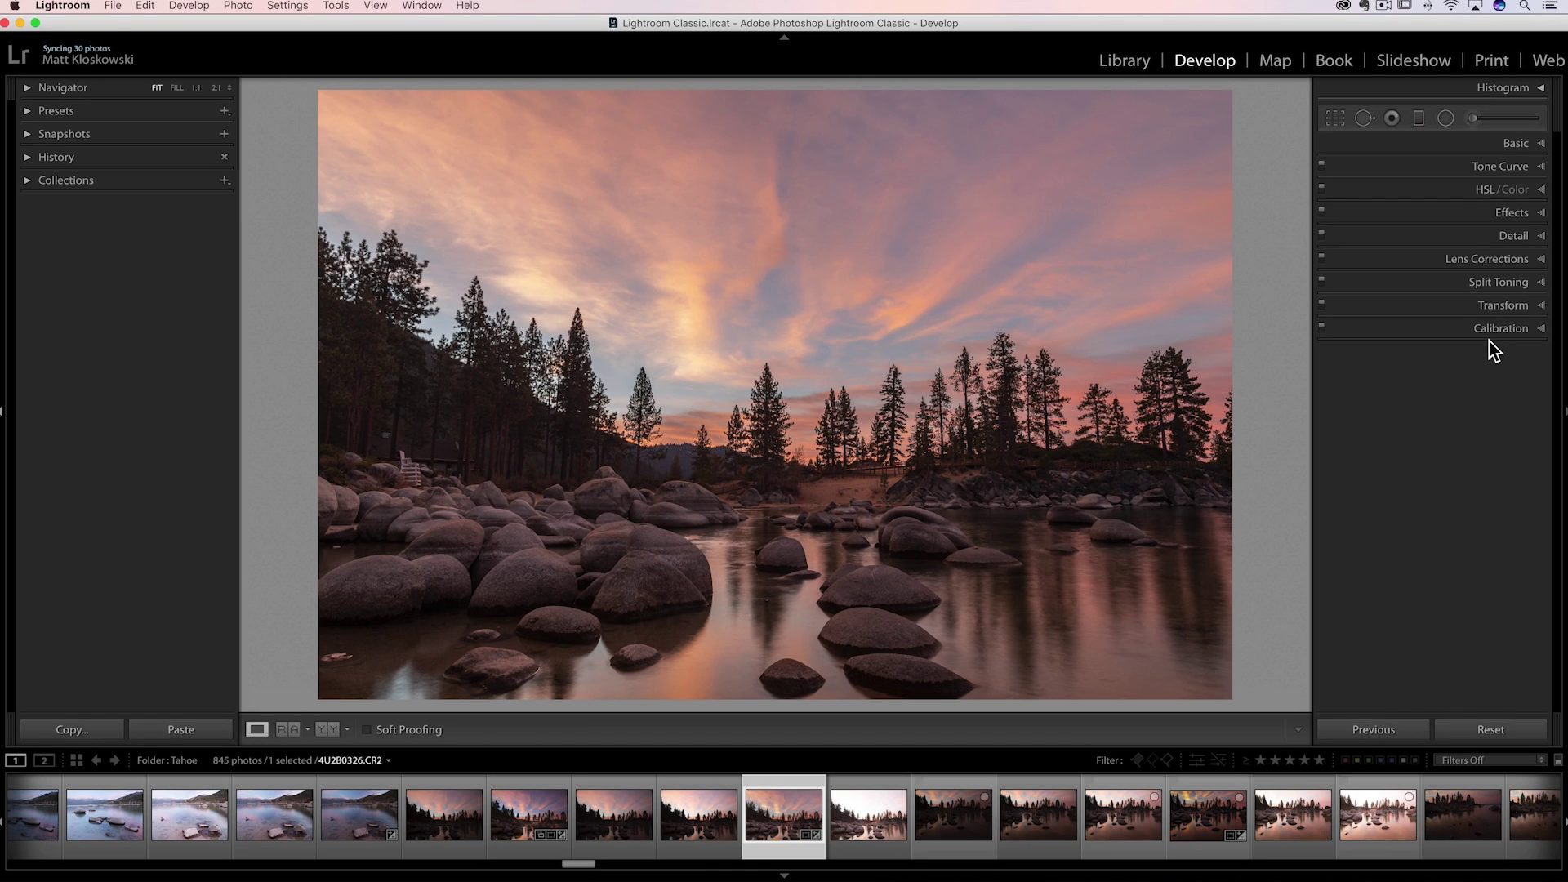
click(1517, 144)
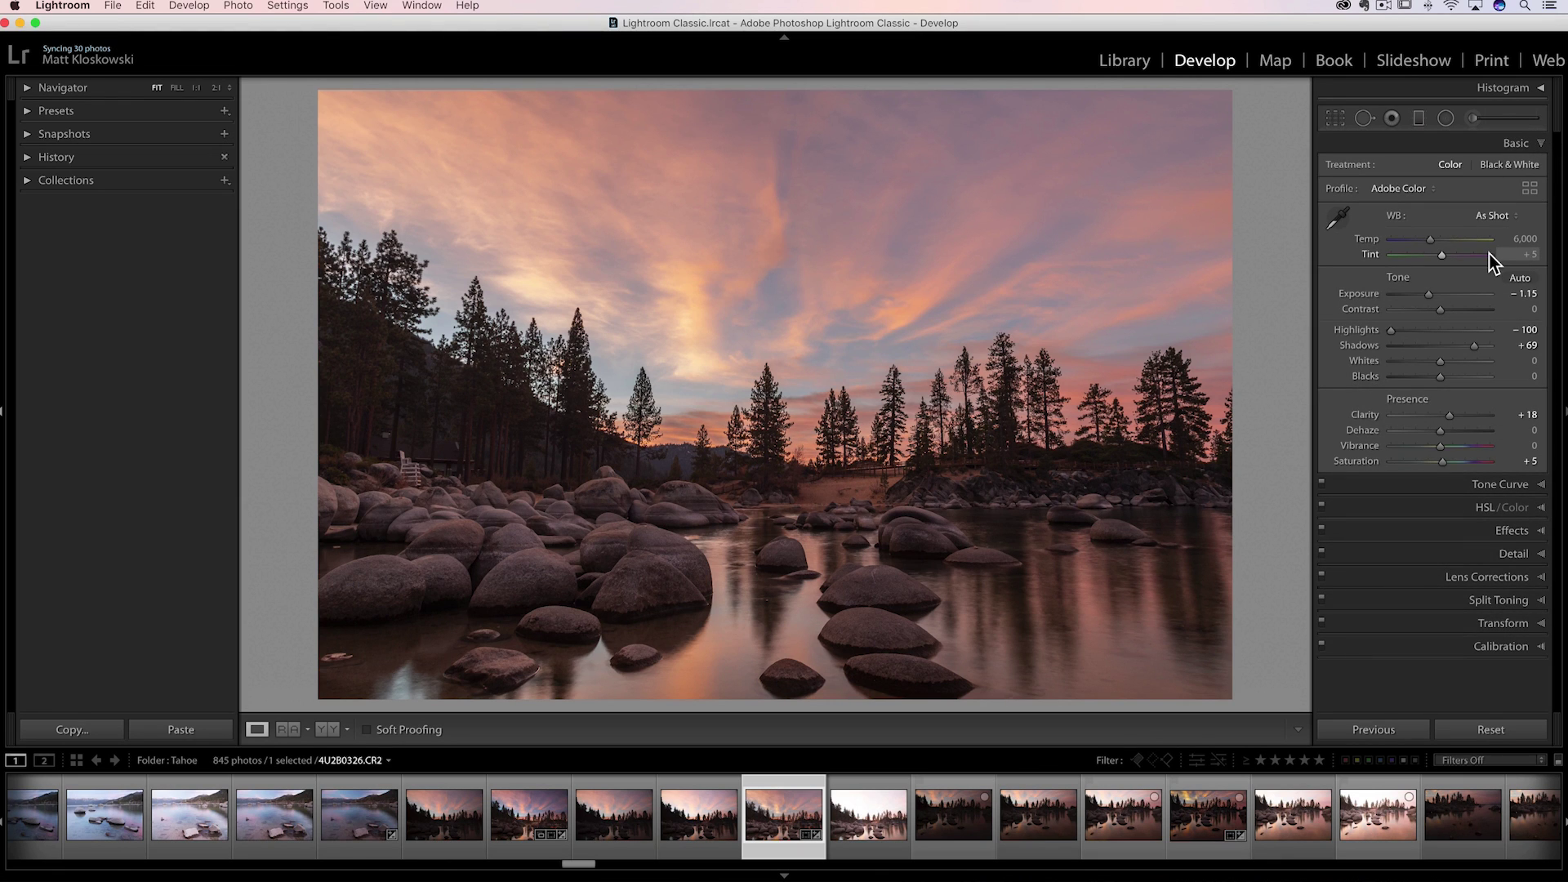
click(47, 112)
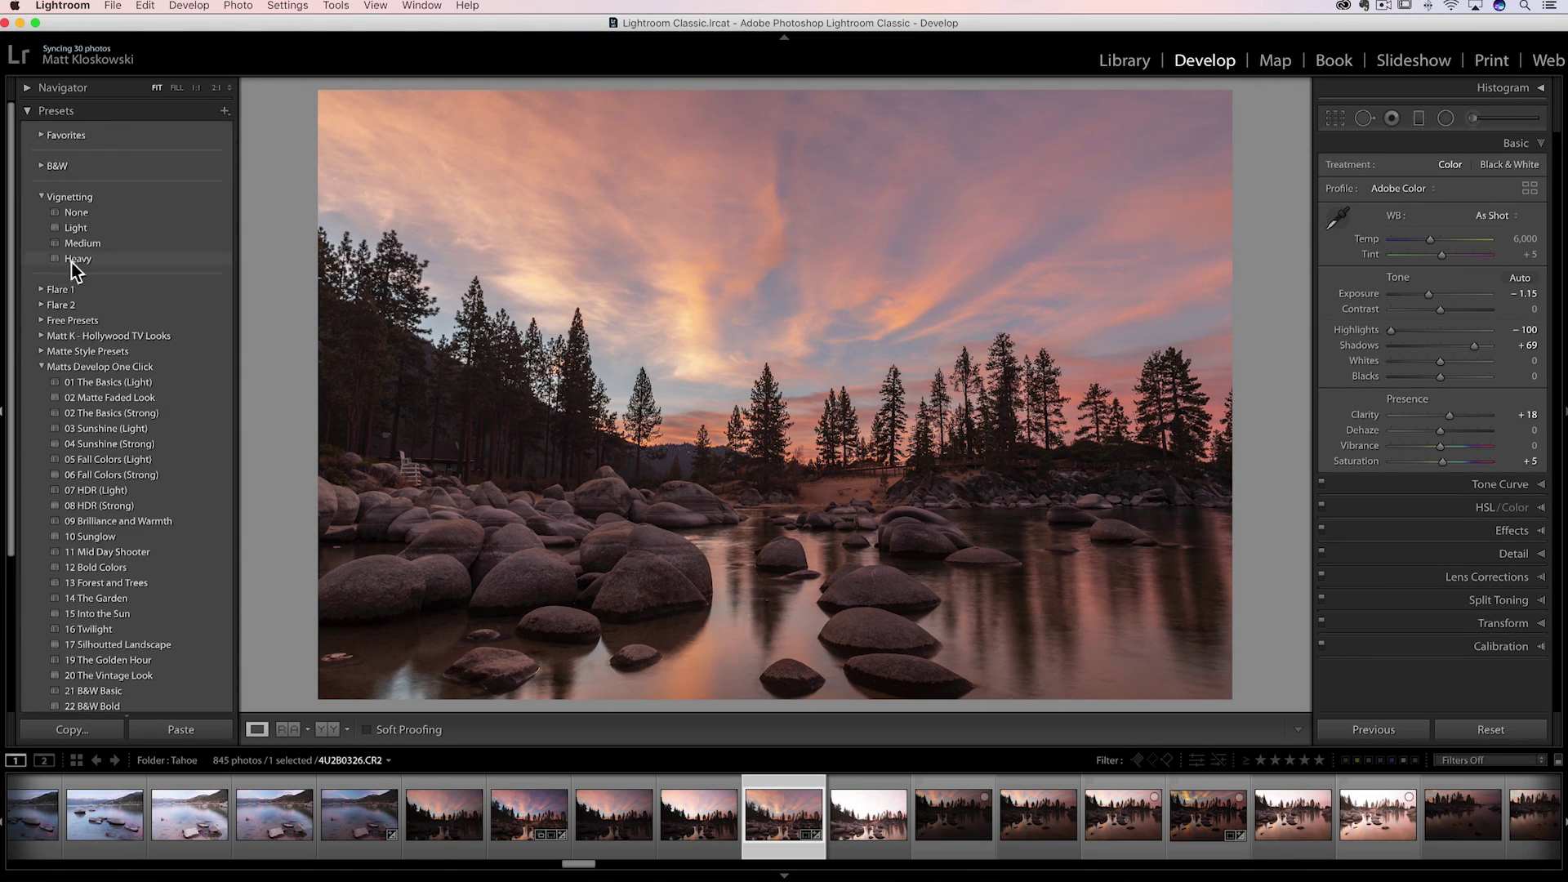
click(52, 108)
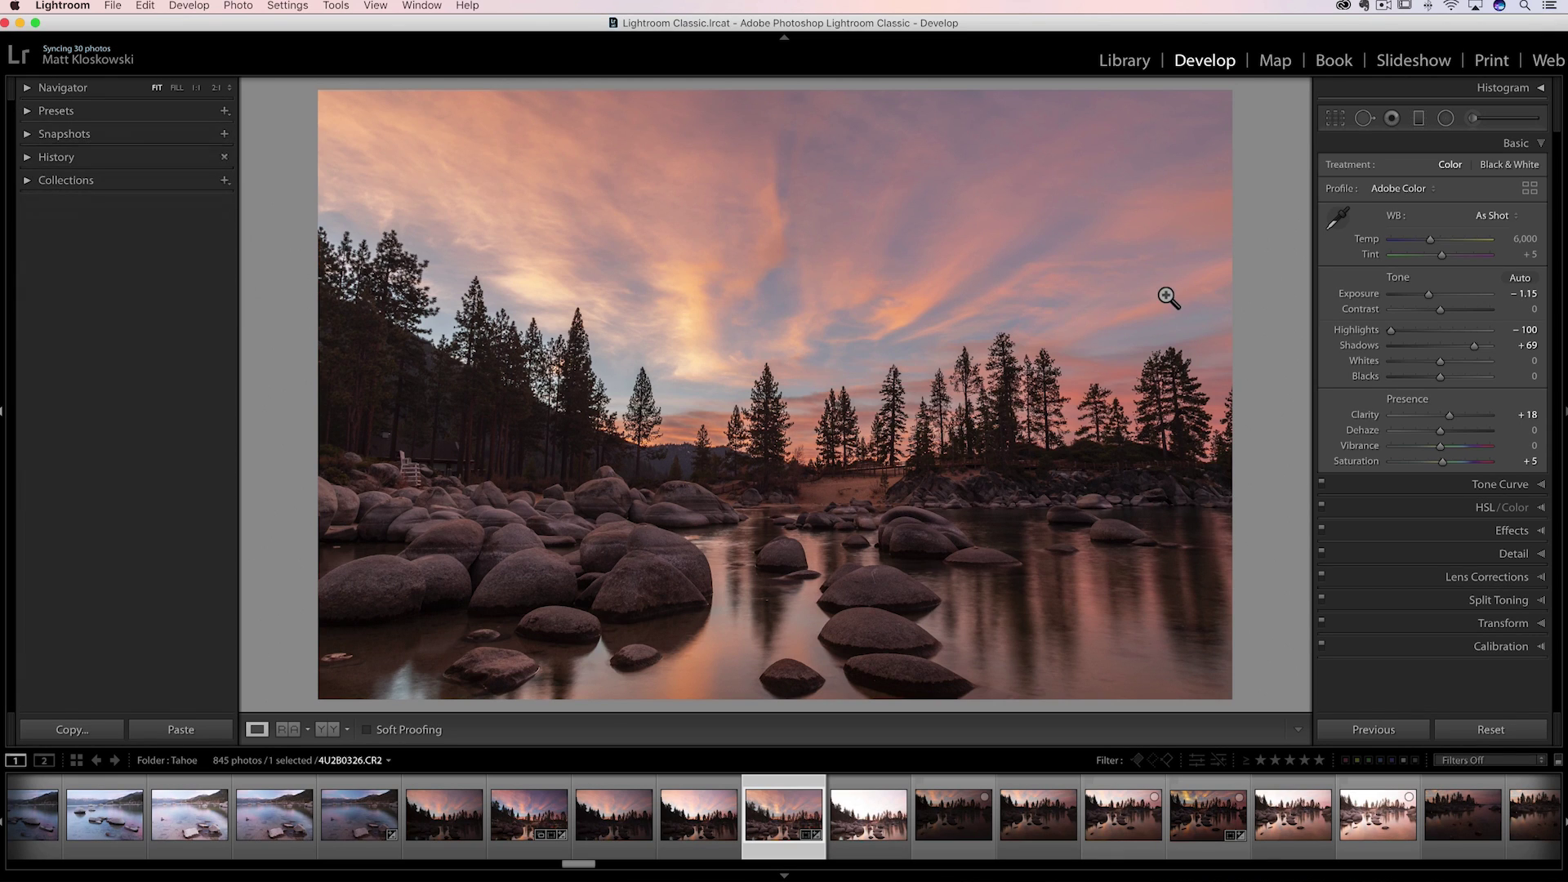
Compare the Camera Matching profiles Landscape and Neutral on the photo and apply Camera Landscape.
click(1527, 190)
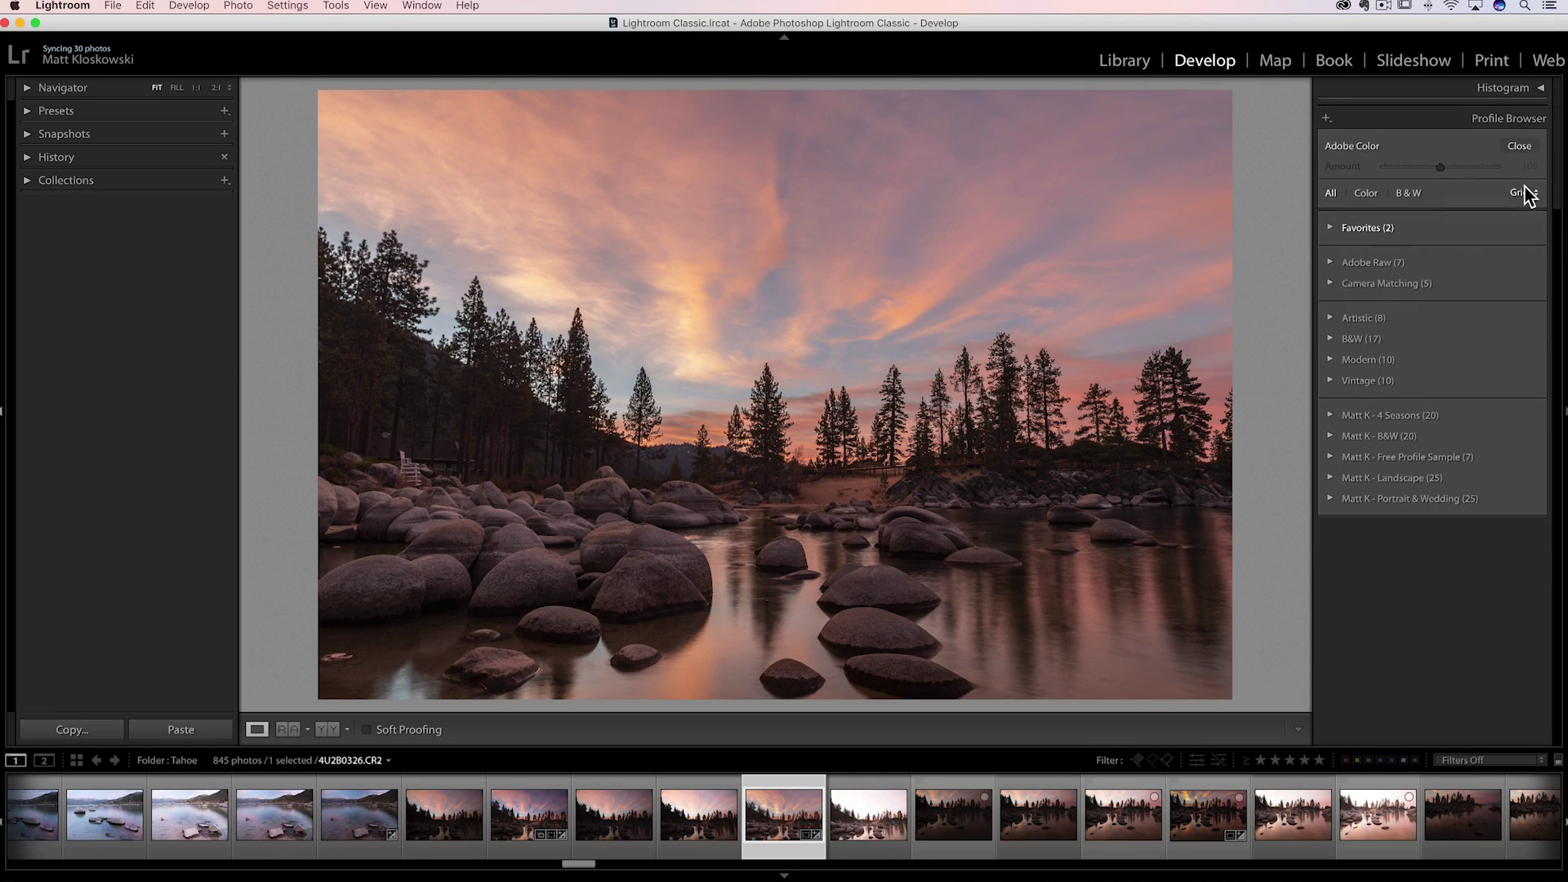
click(1365, 284)
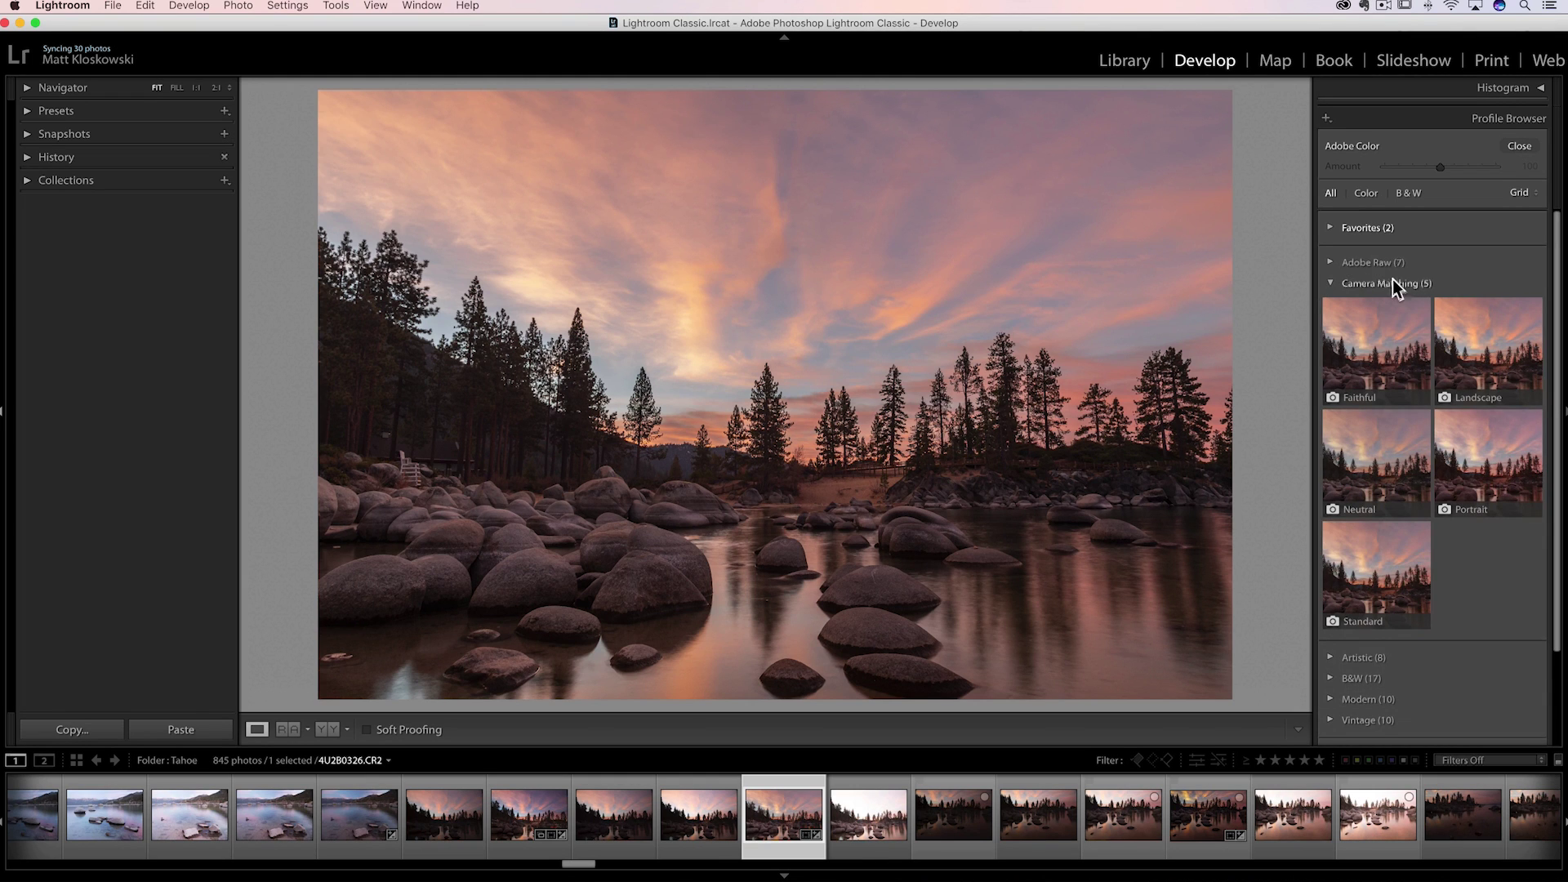
click(1469, 356)
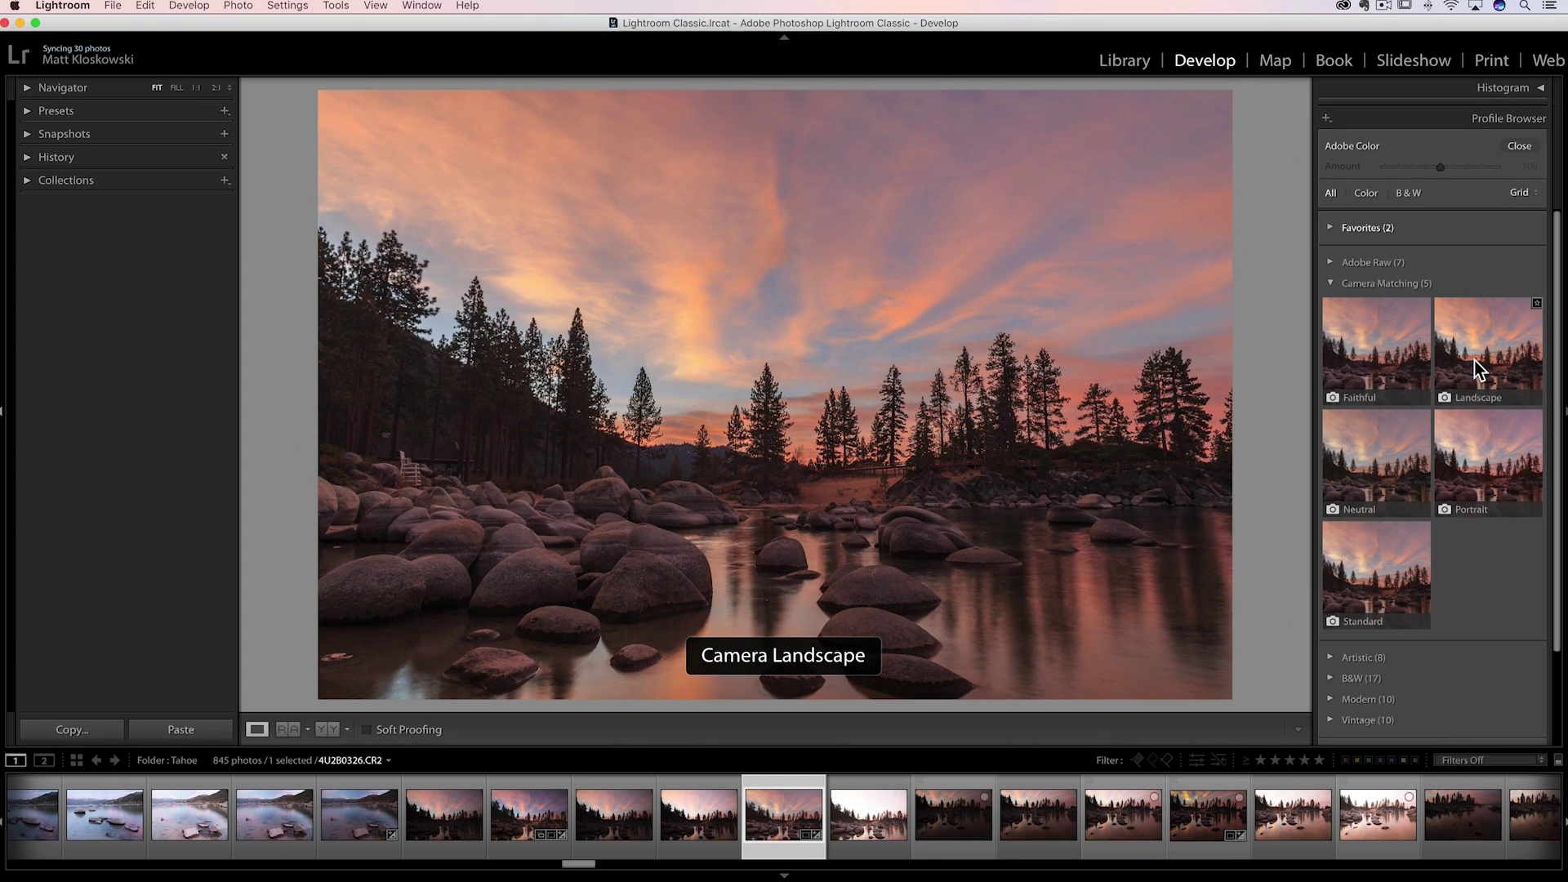
click(1473, 360)
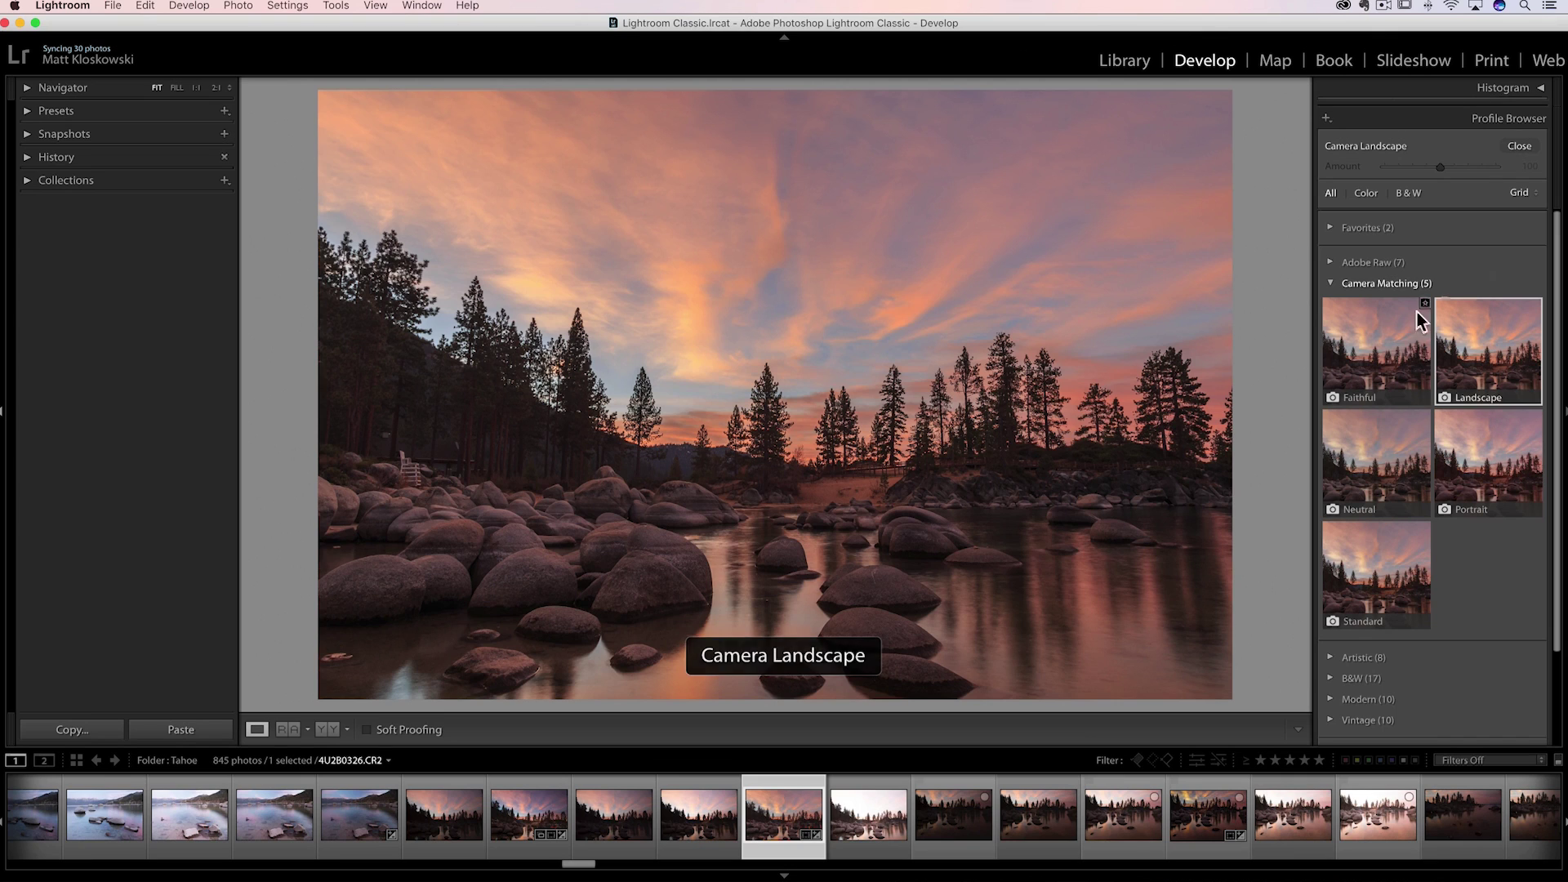
click(1388, 341)
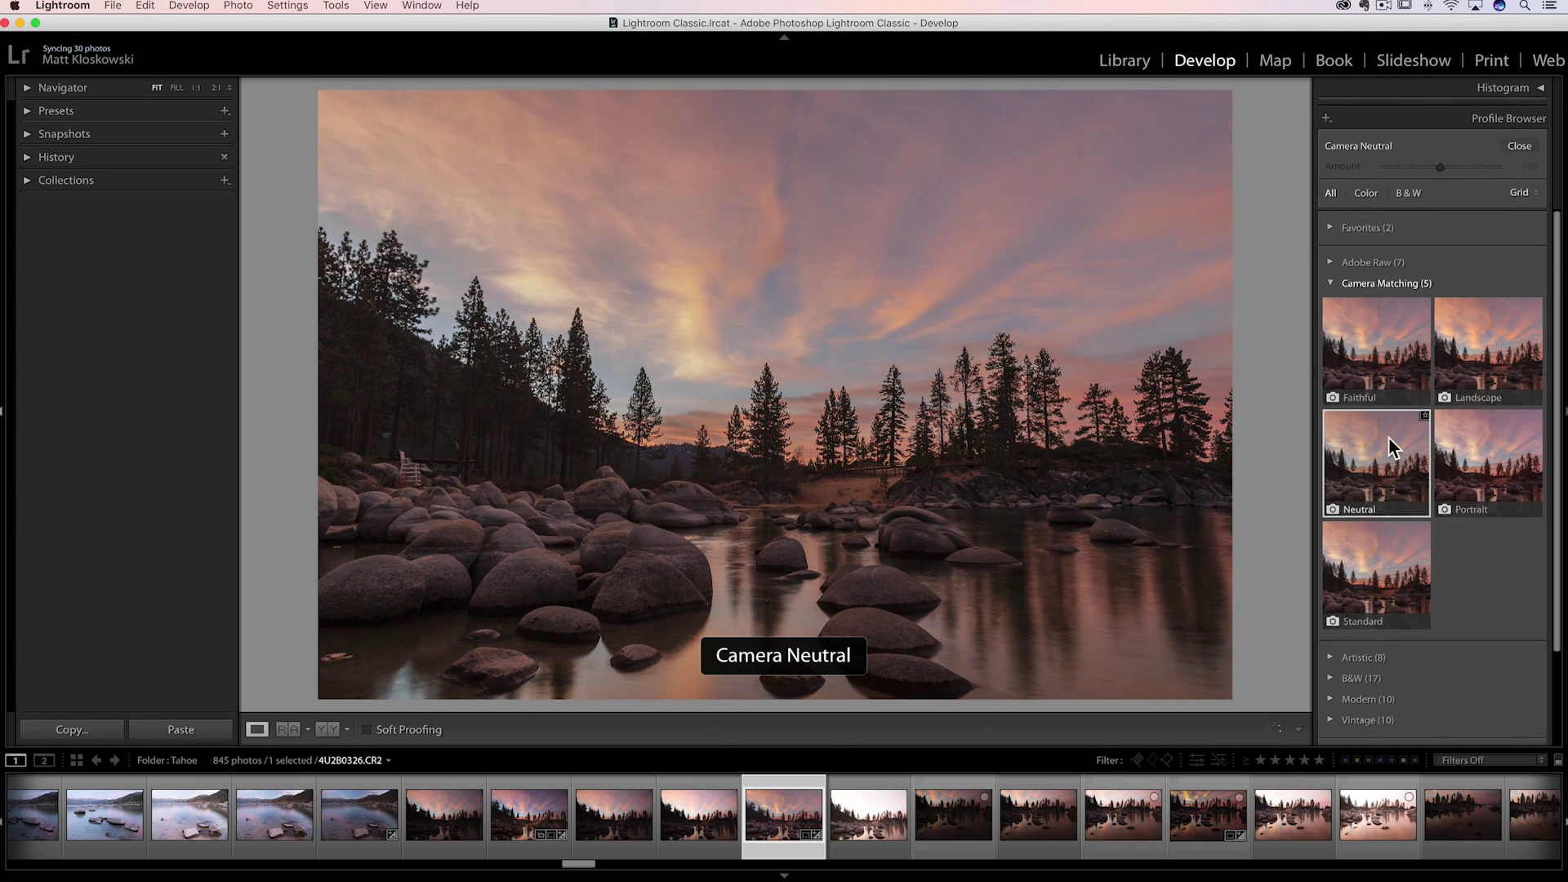
click(1478, 352)
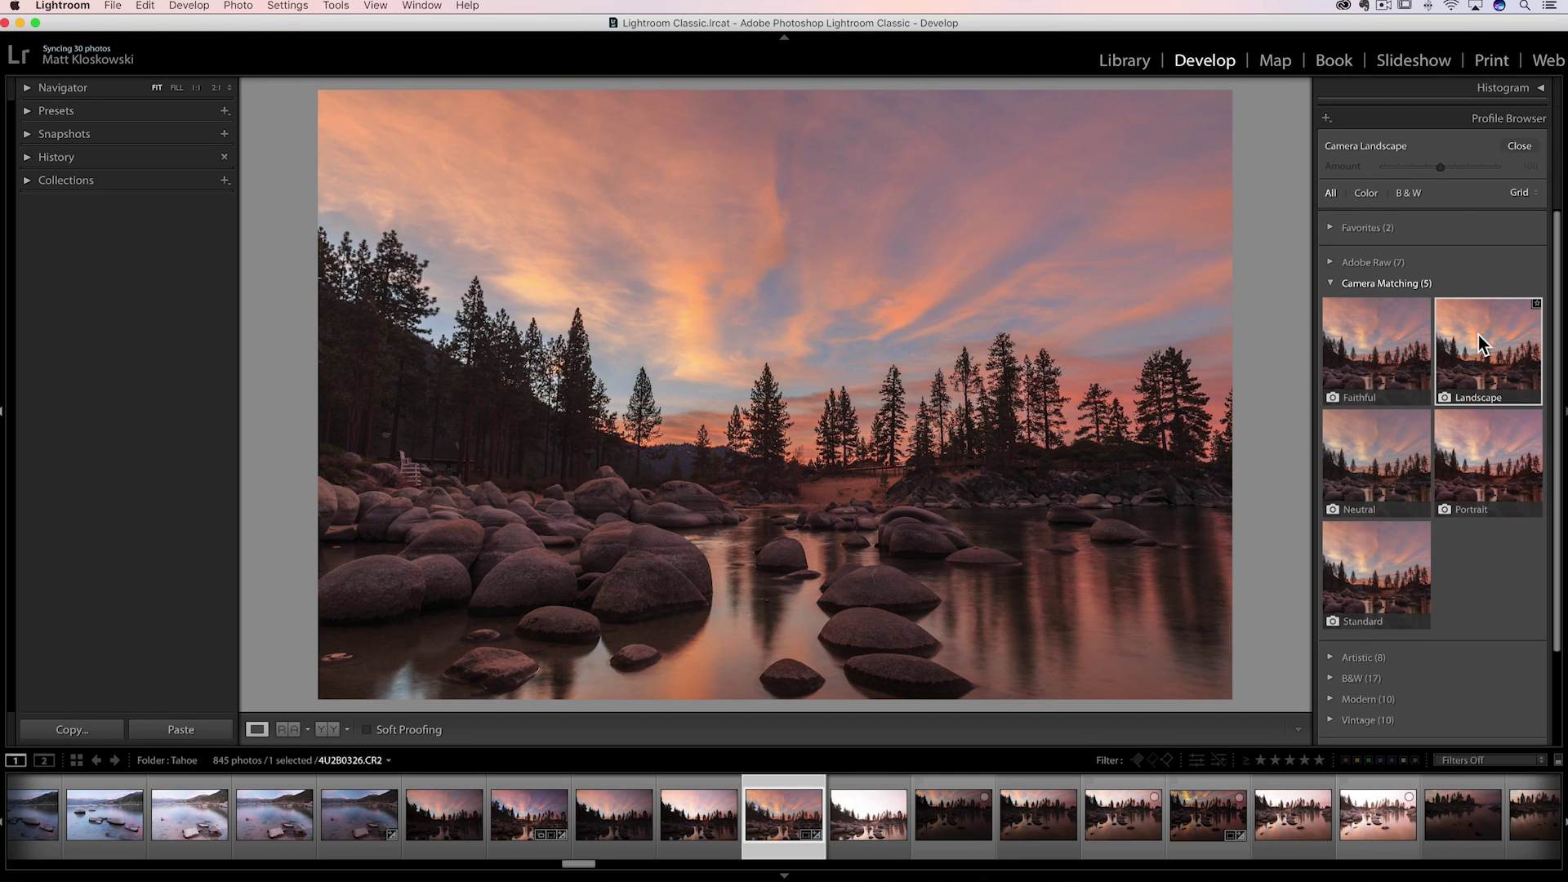
click(1517, 147)
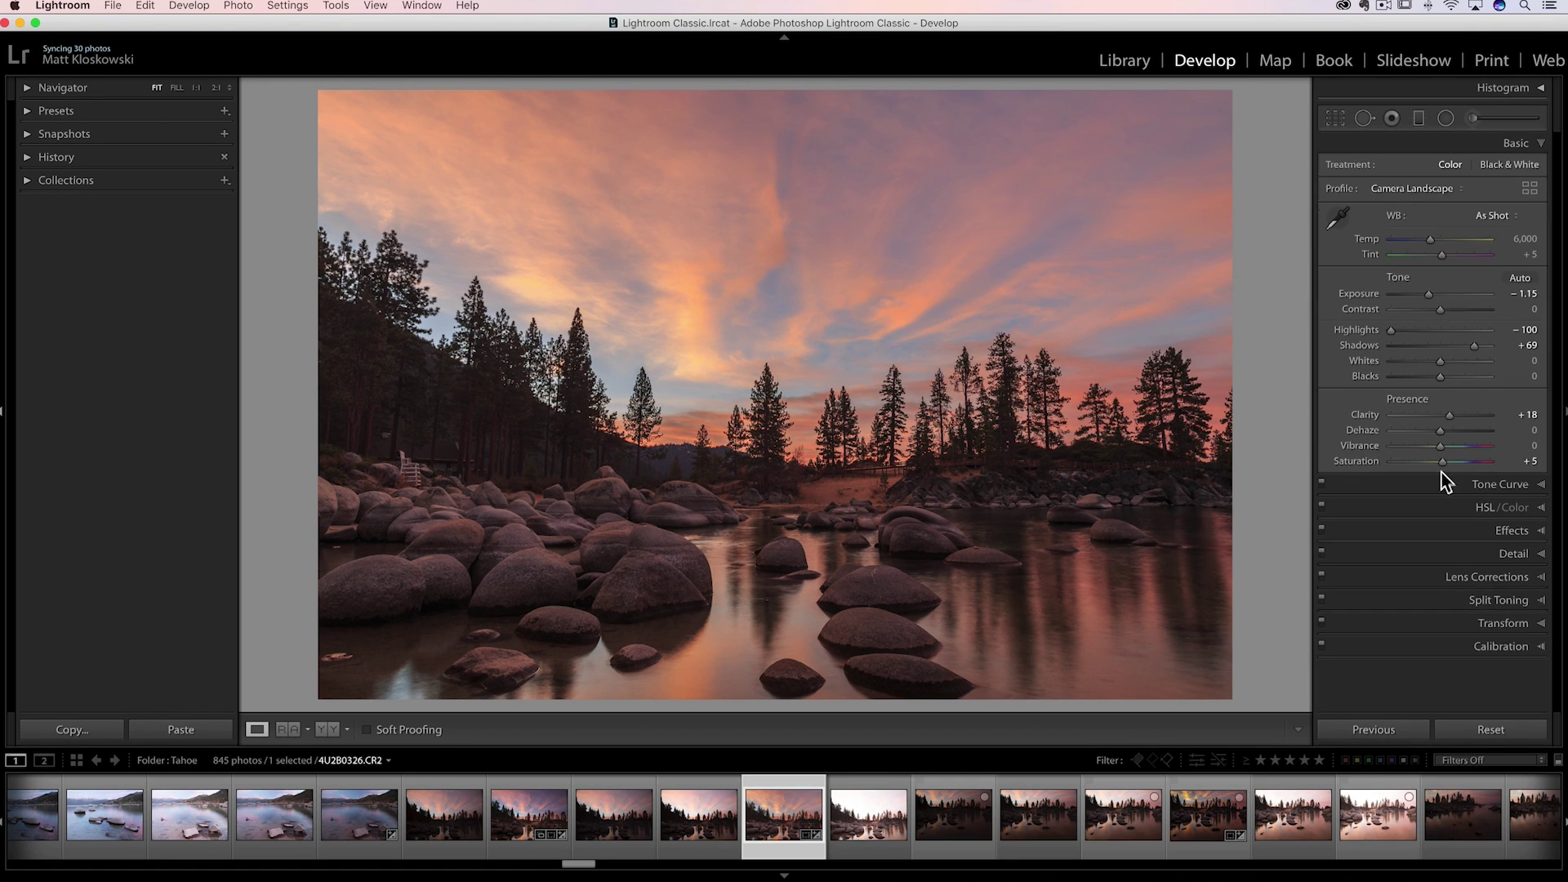
click(1468, 507)
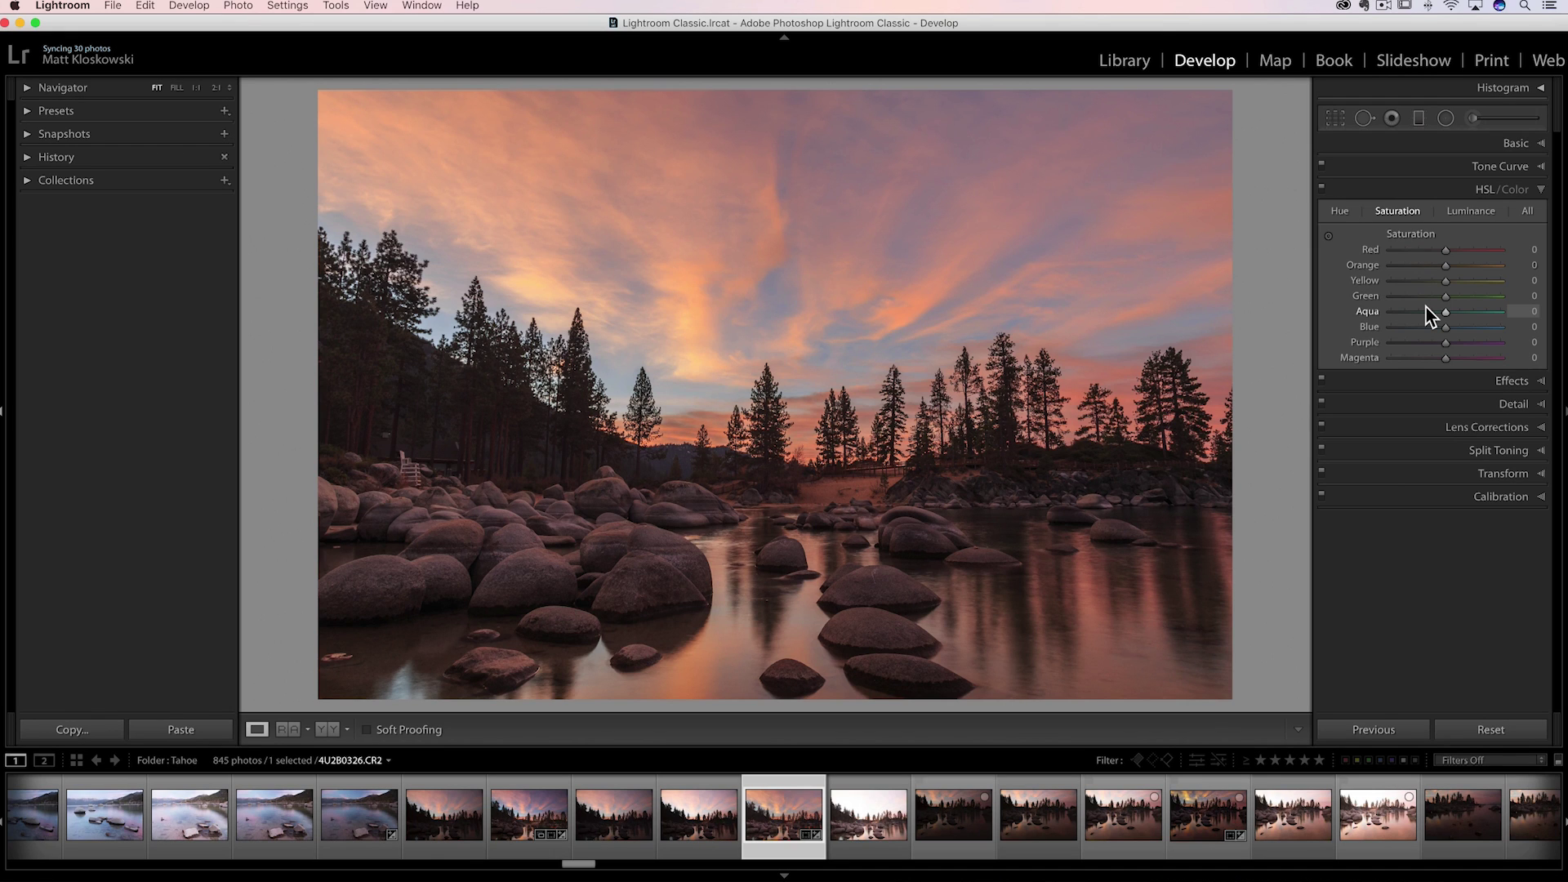
click(1523, 147)
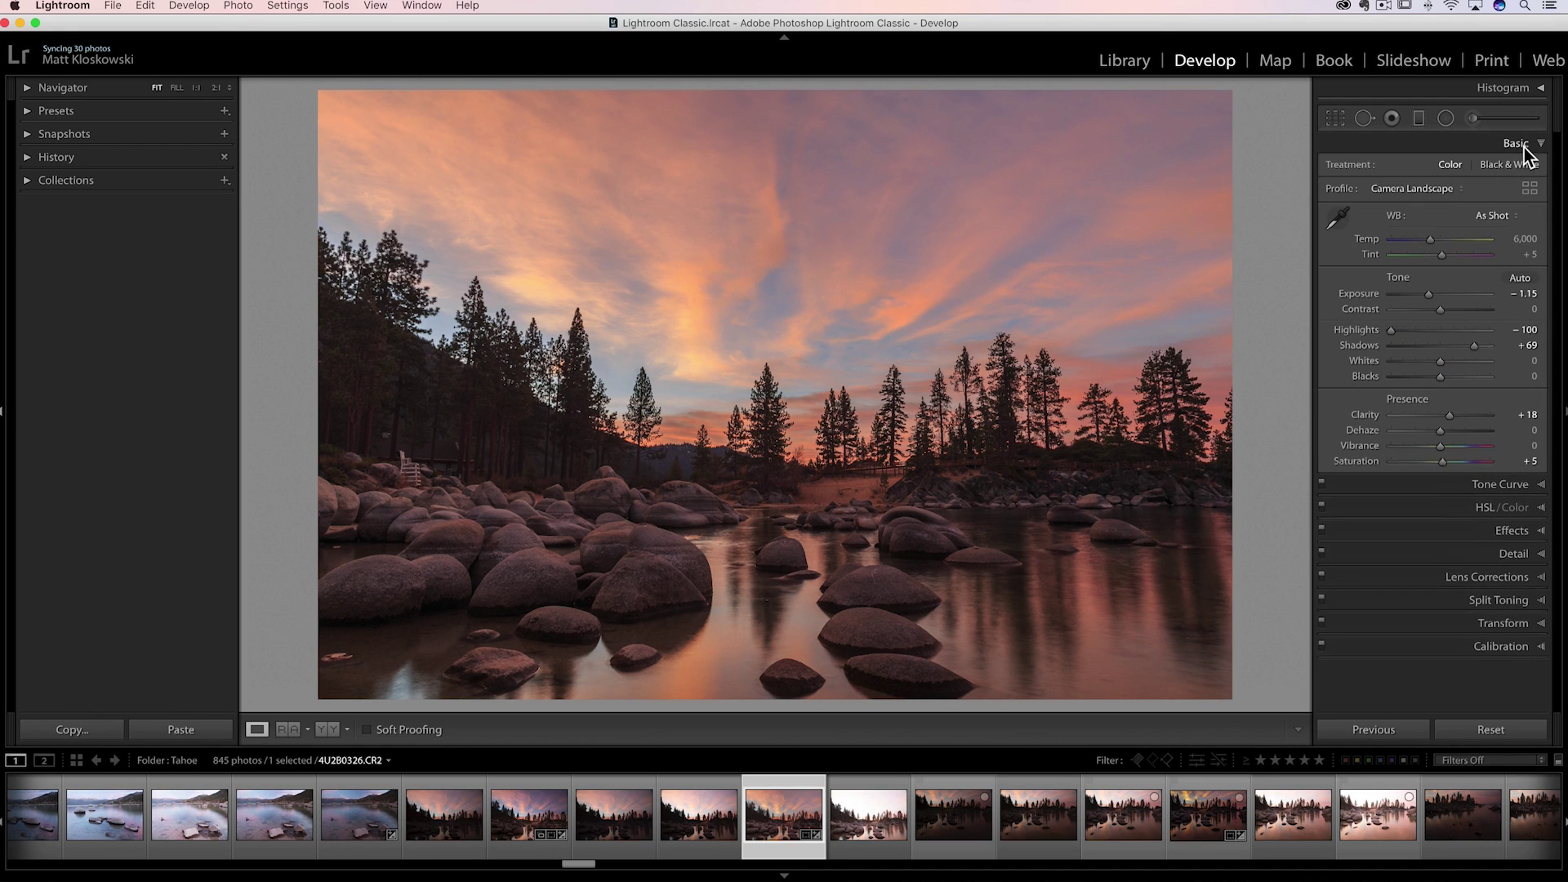
click(1528, 189)
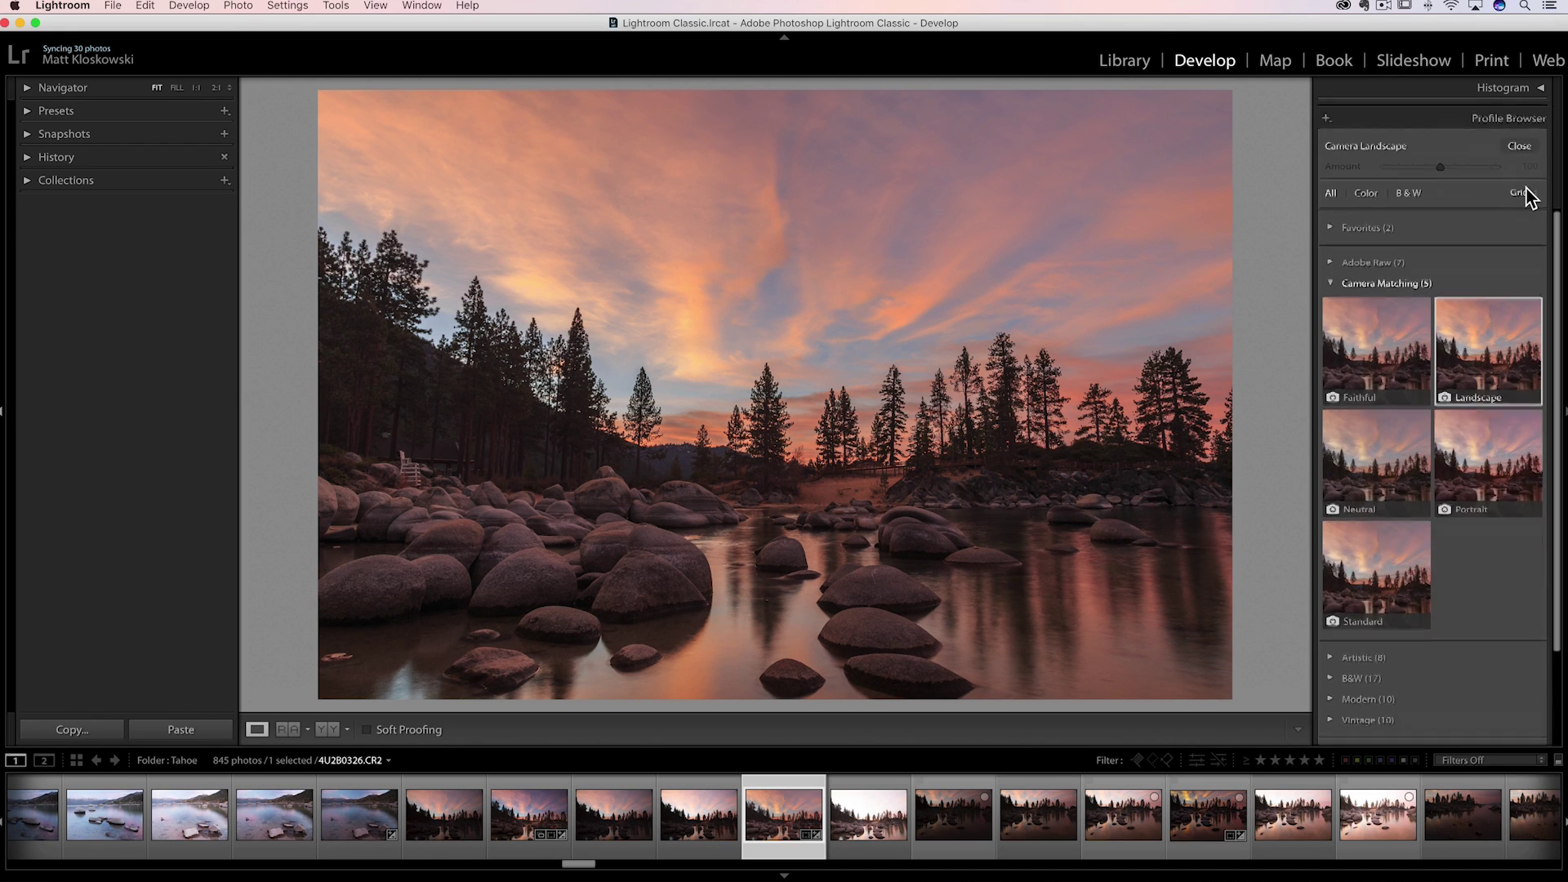
click(1333, 283)
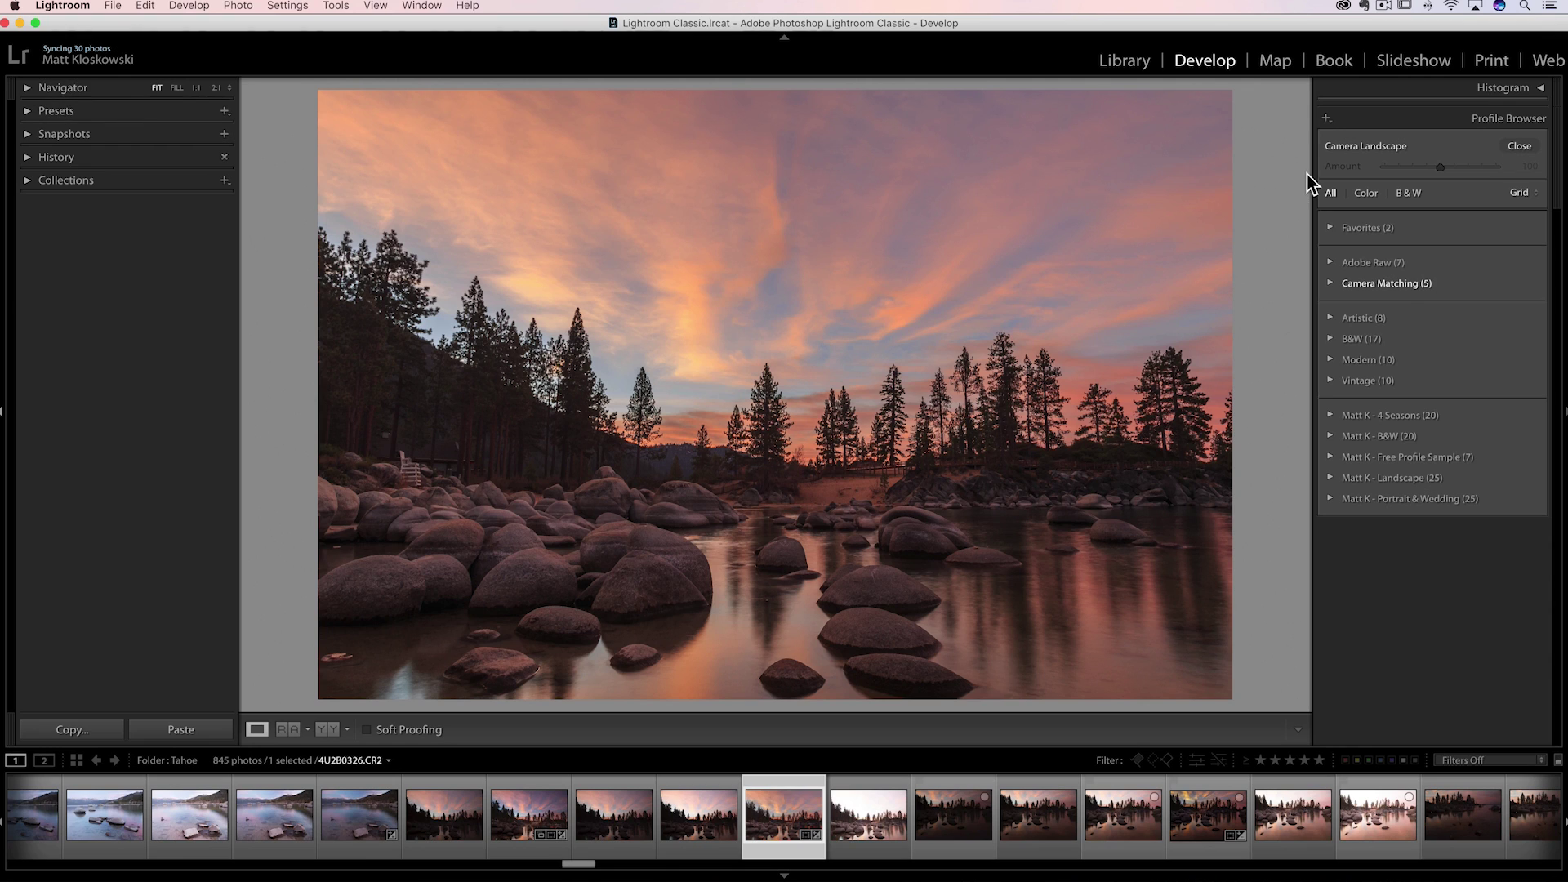
click(1517, 146)
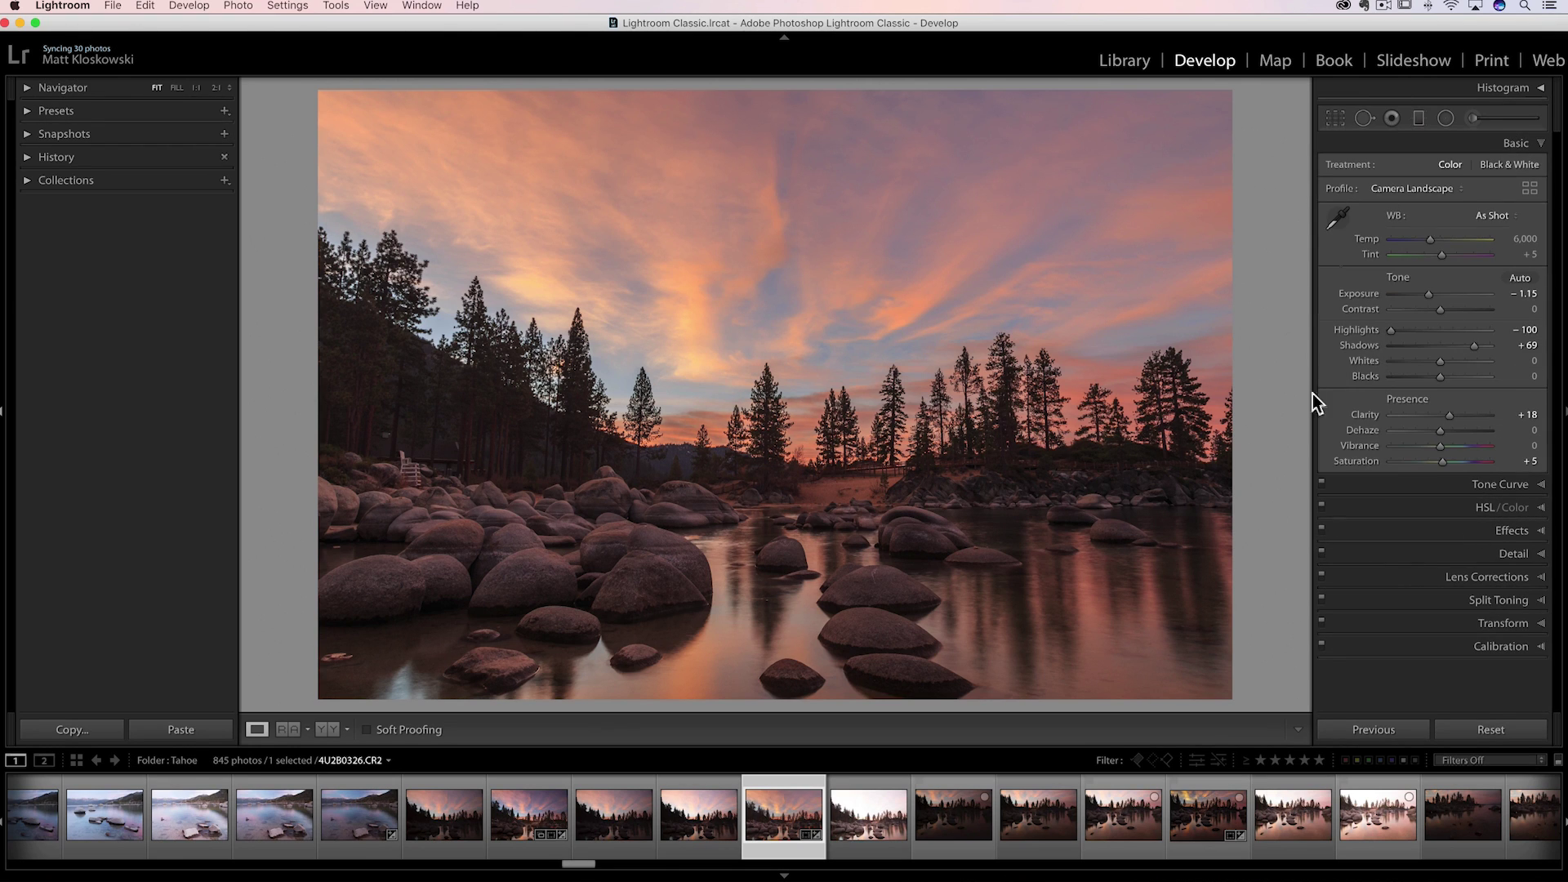
Apply the Artistic 02 profile from the Artistic group to the photo.
click(1529, 189)
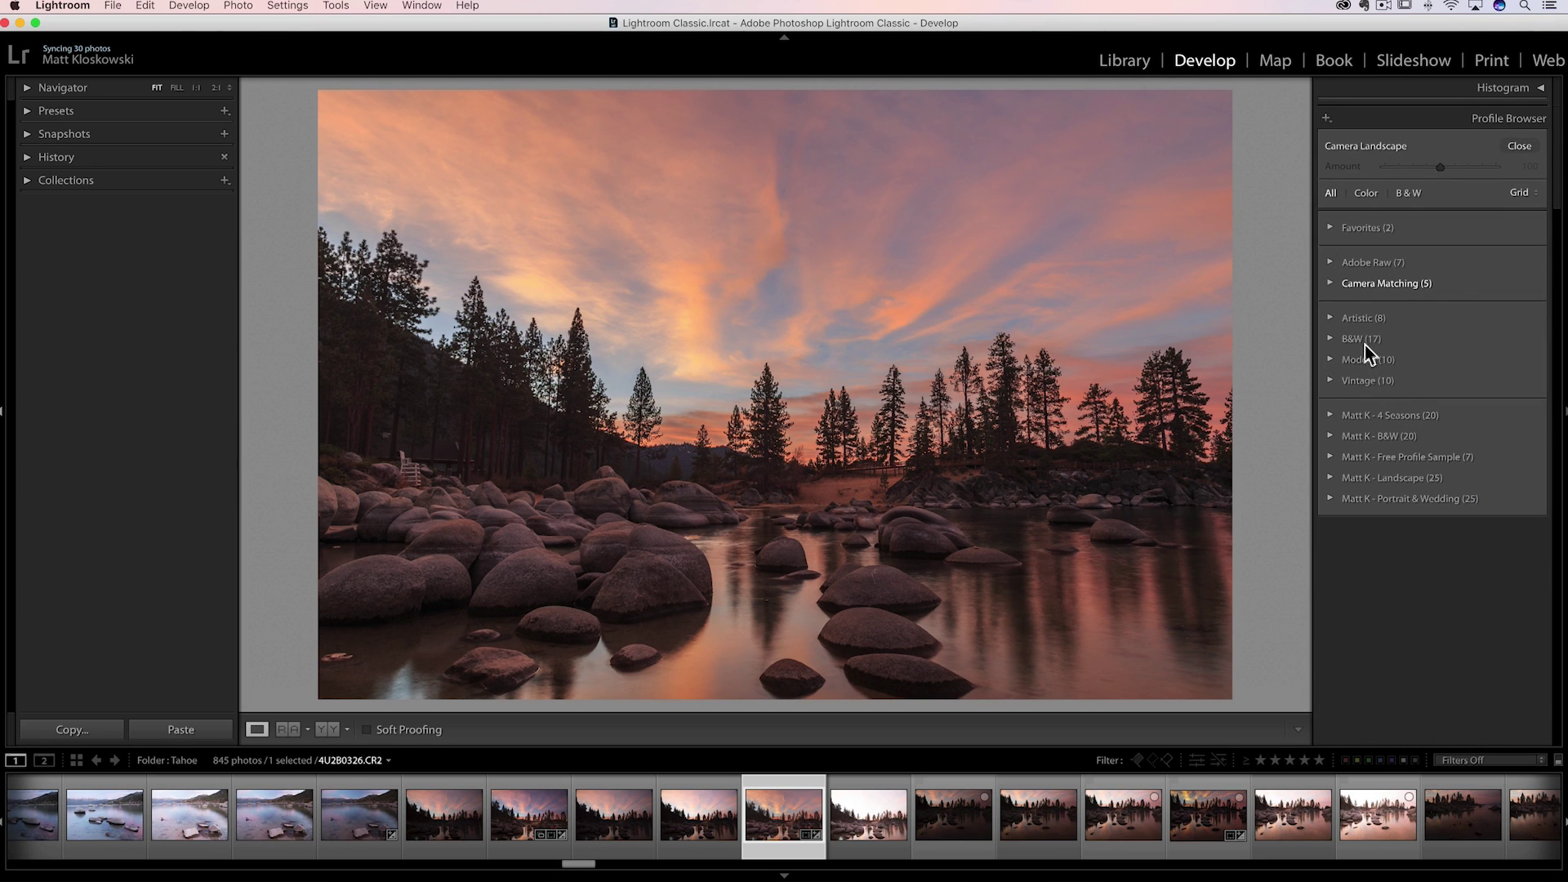
click(1360, 320)
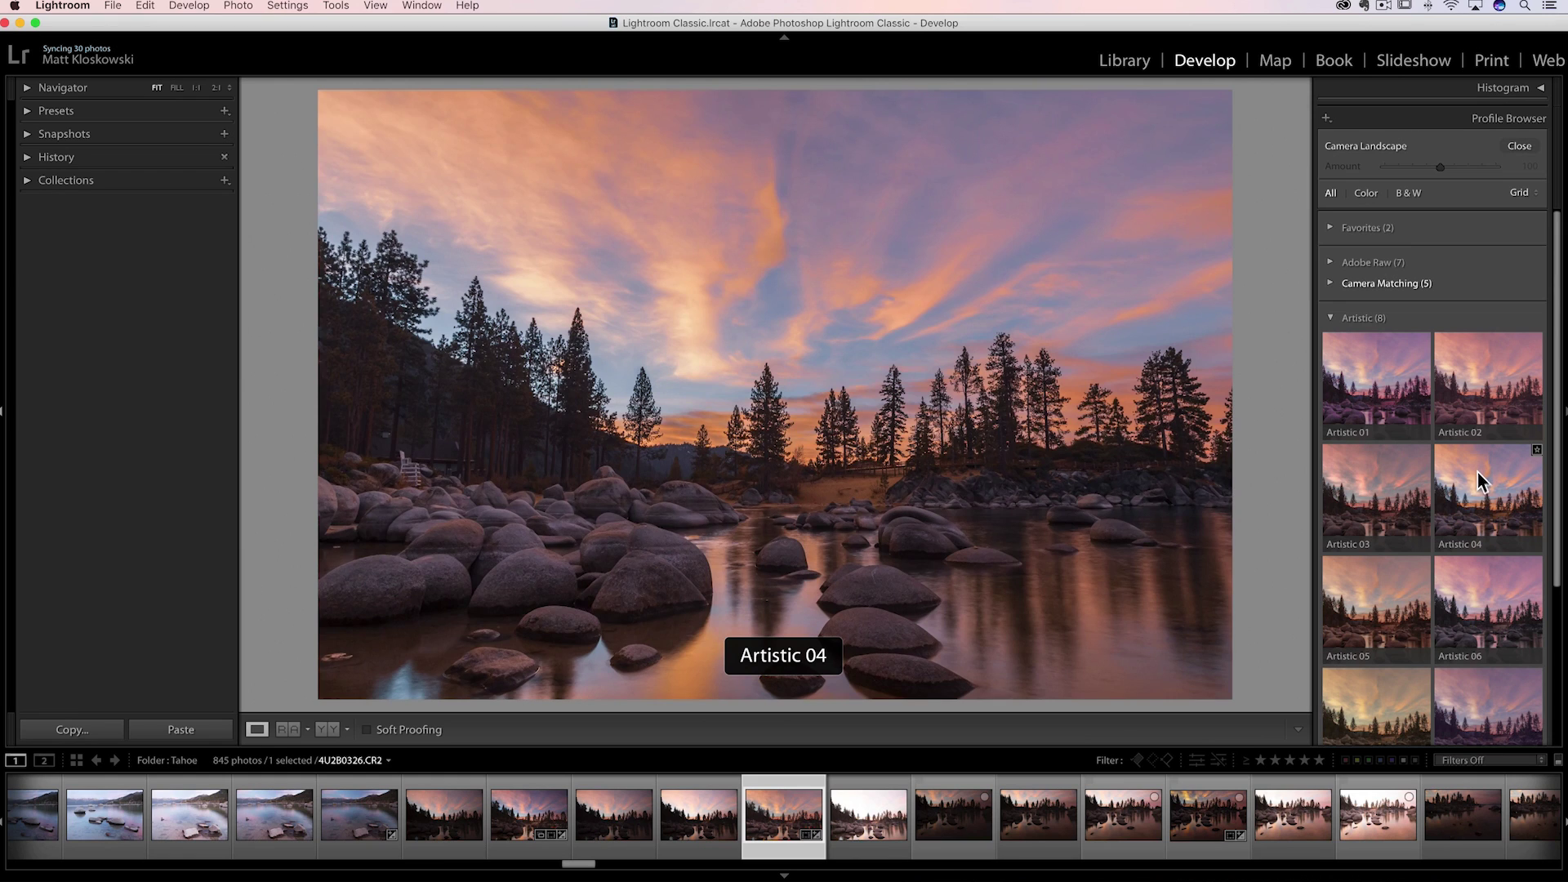
click(1484, 386)
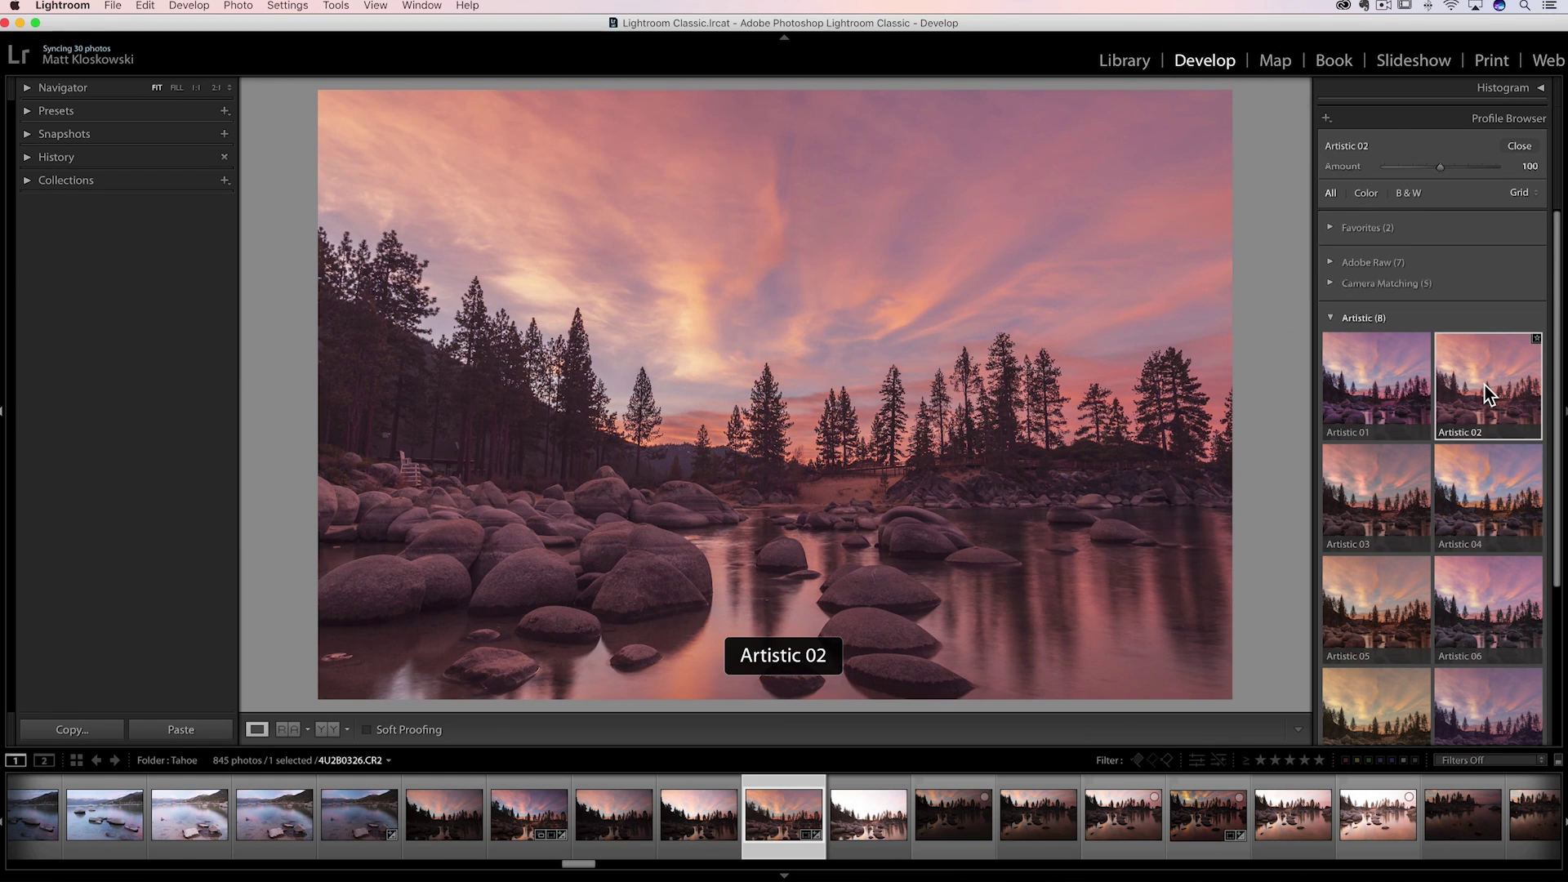
click(1517, 147)
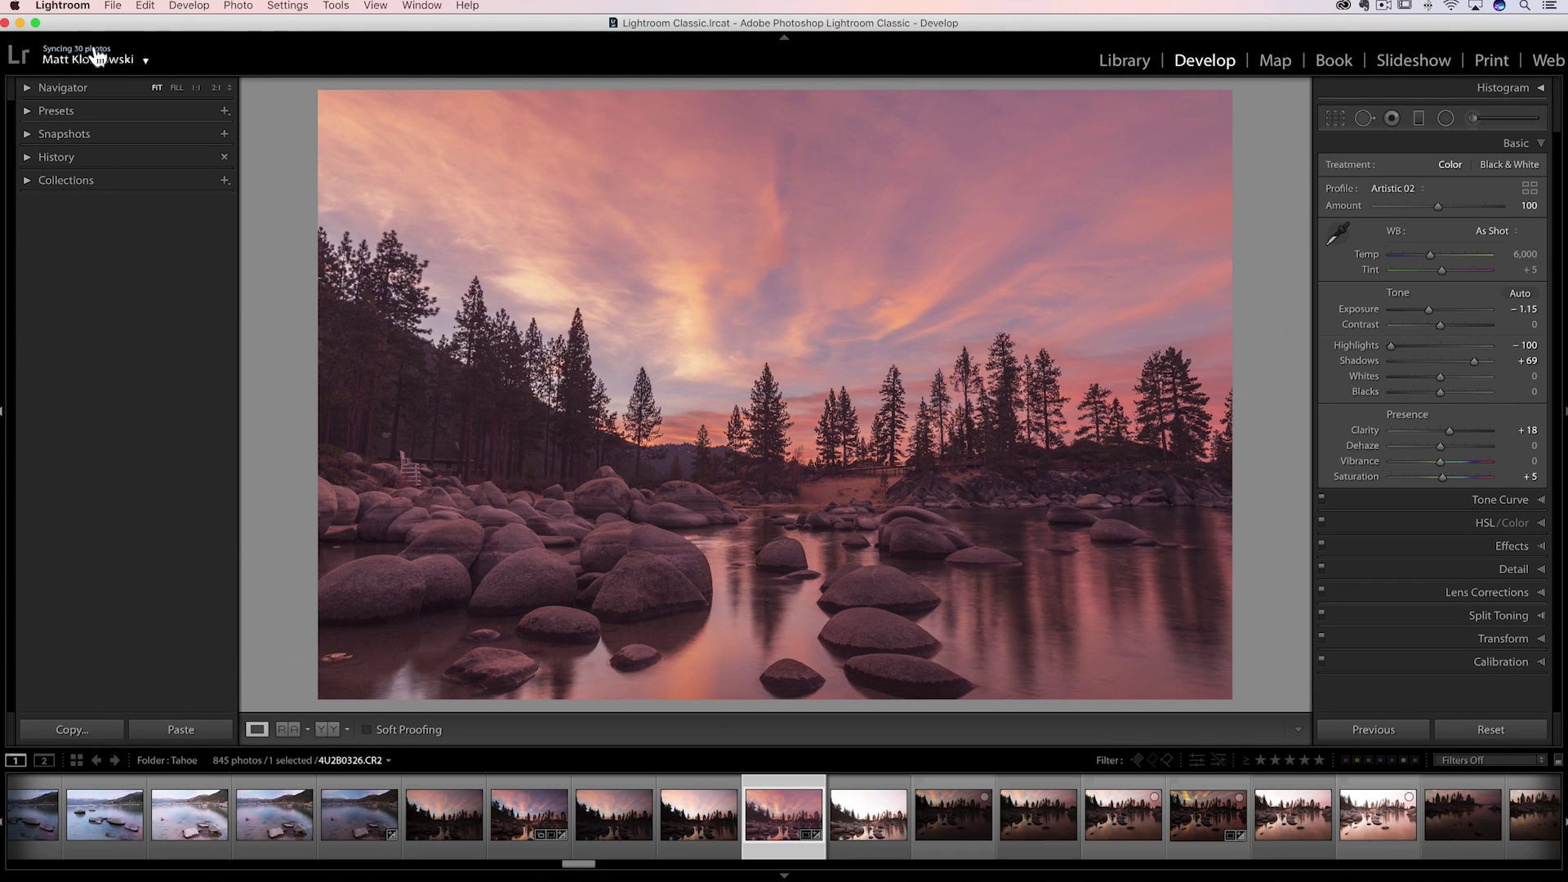
Examine the Color Space options for editing in Photoshop in the External Editing preferences.
click(63, 6)
click(71, 48)
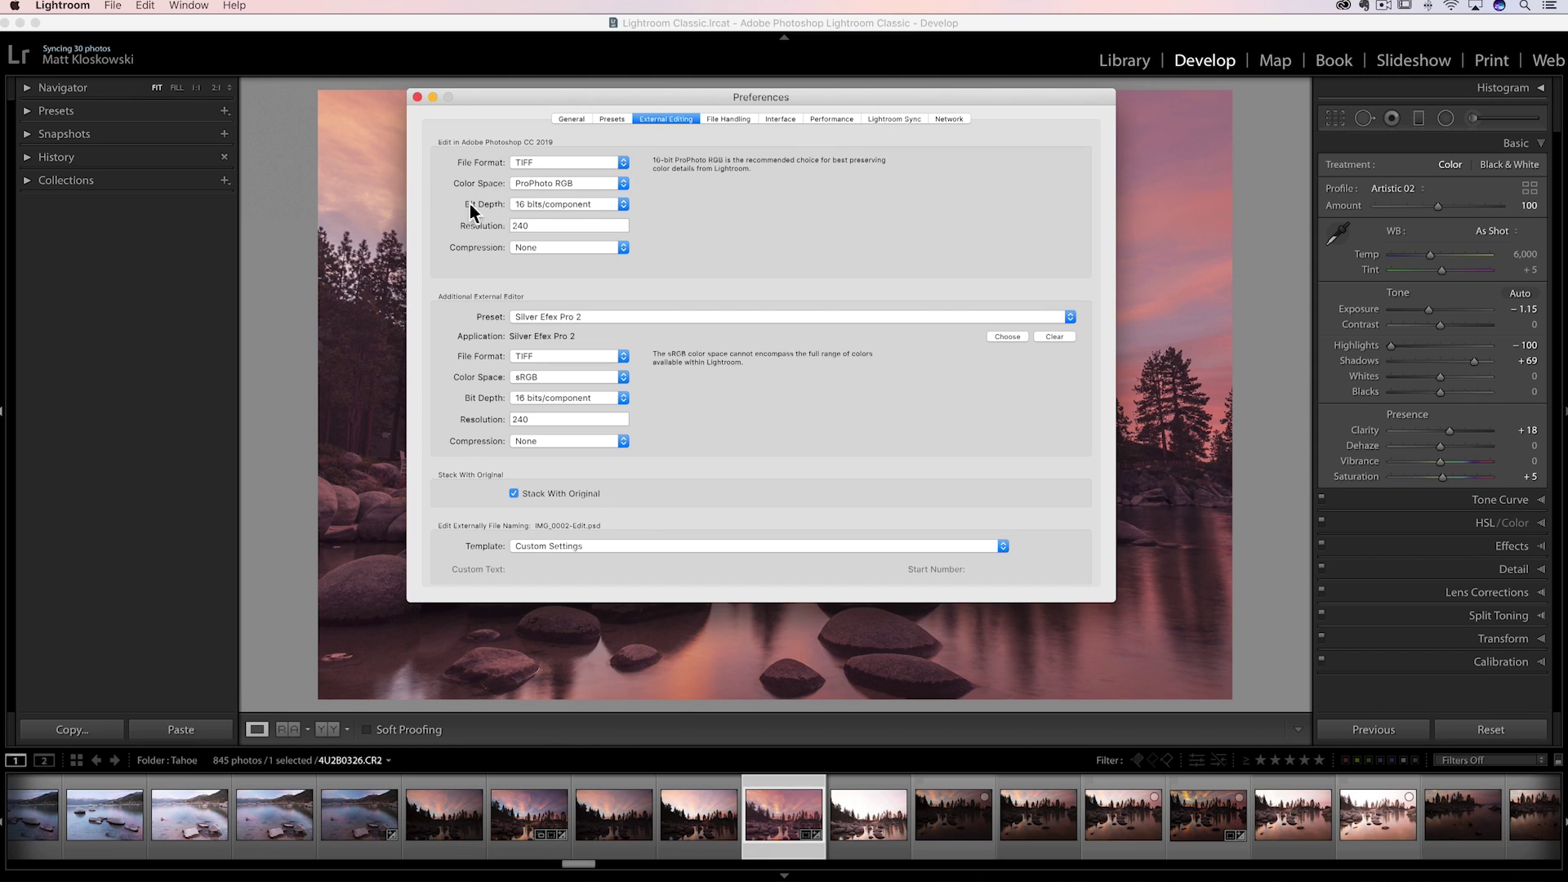
click(566, 176)
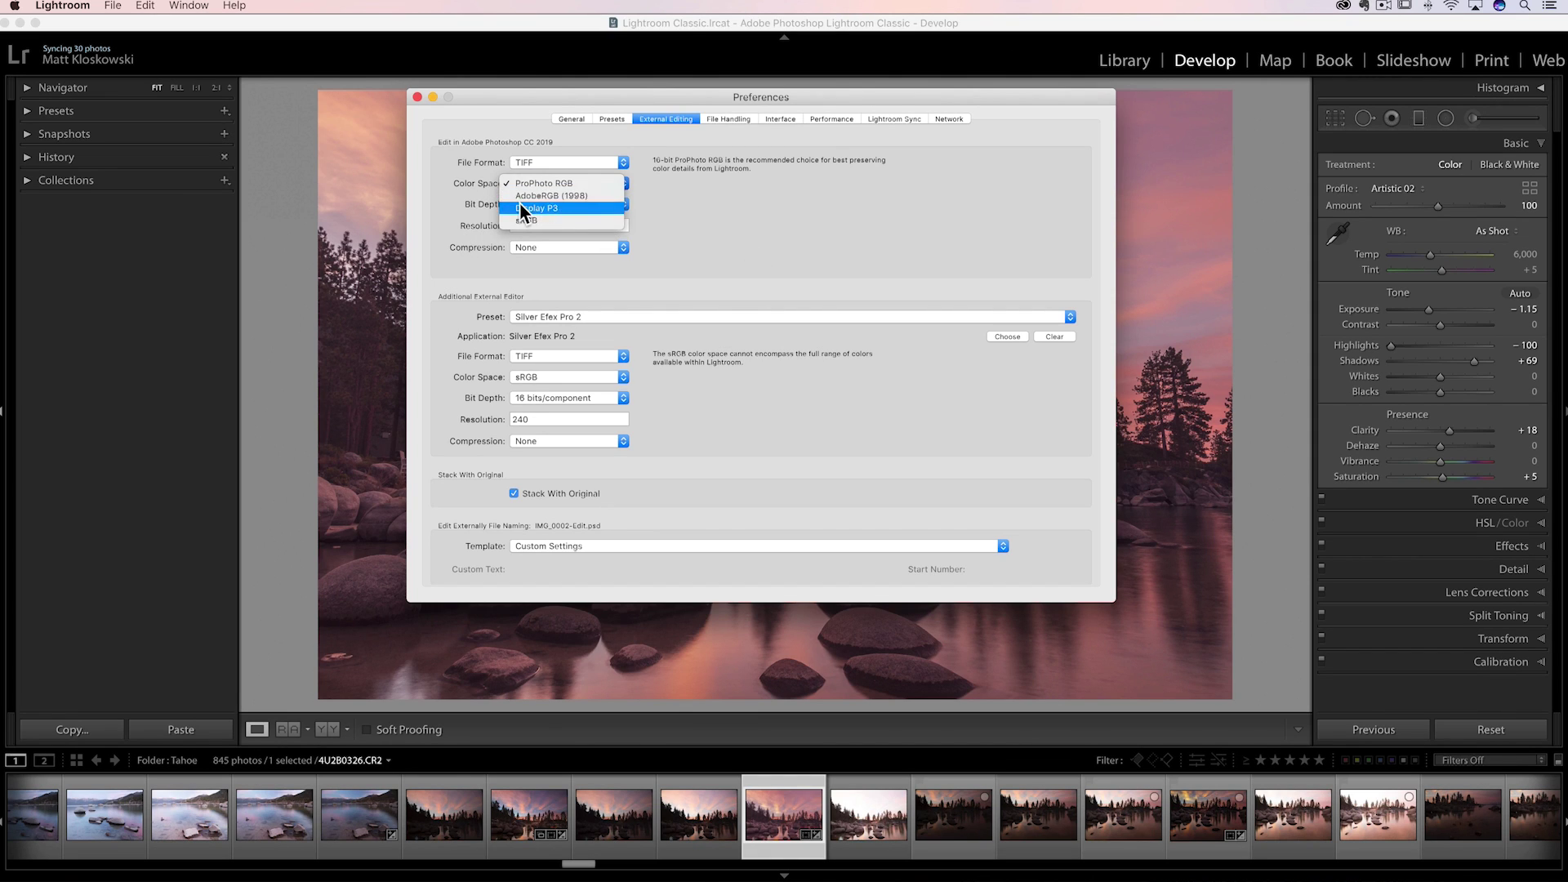
click(718, 186)
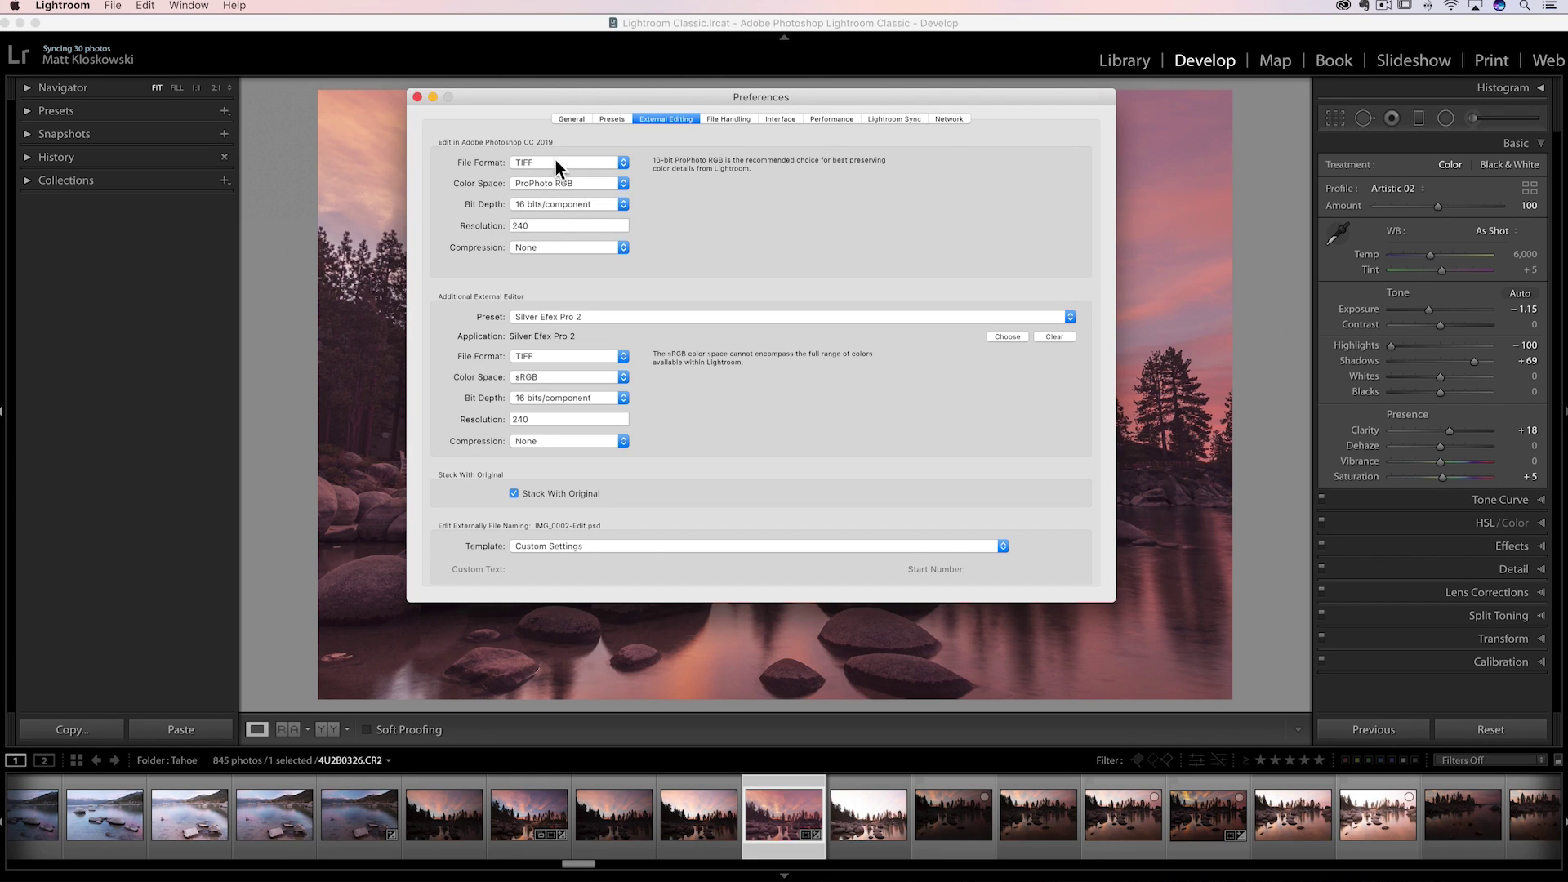
Examine the Bit Depth options for editing in Photoshop and close the preferences.
click(546, 204)
click(672, 196)
click(417, 98)
Send the developed sunset lake raw photo to Adobe Photoshop CC 2019 for editing.
click(241, 7)
mouse_move(269, 90)
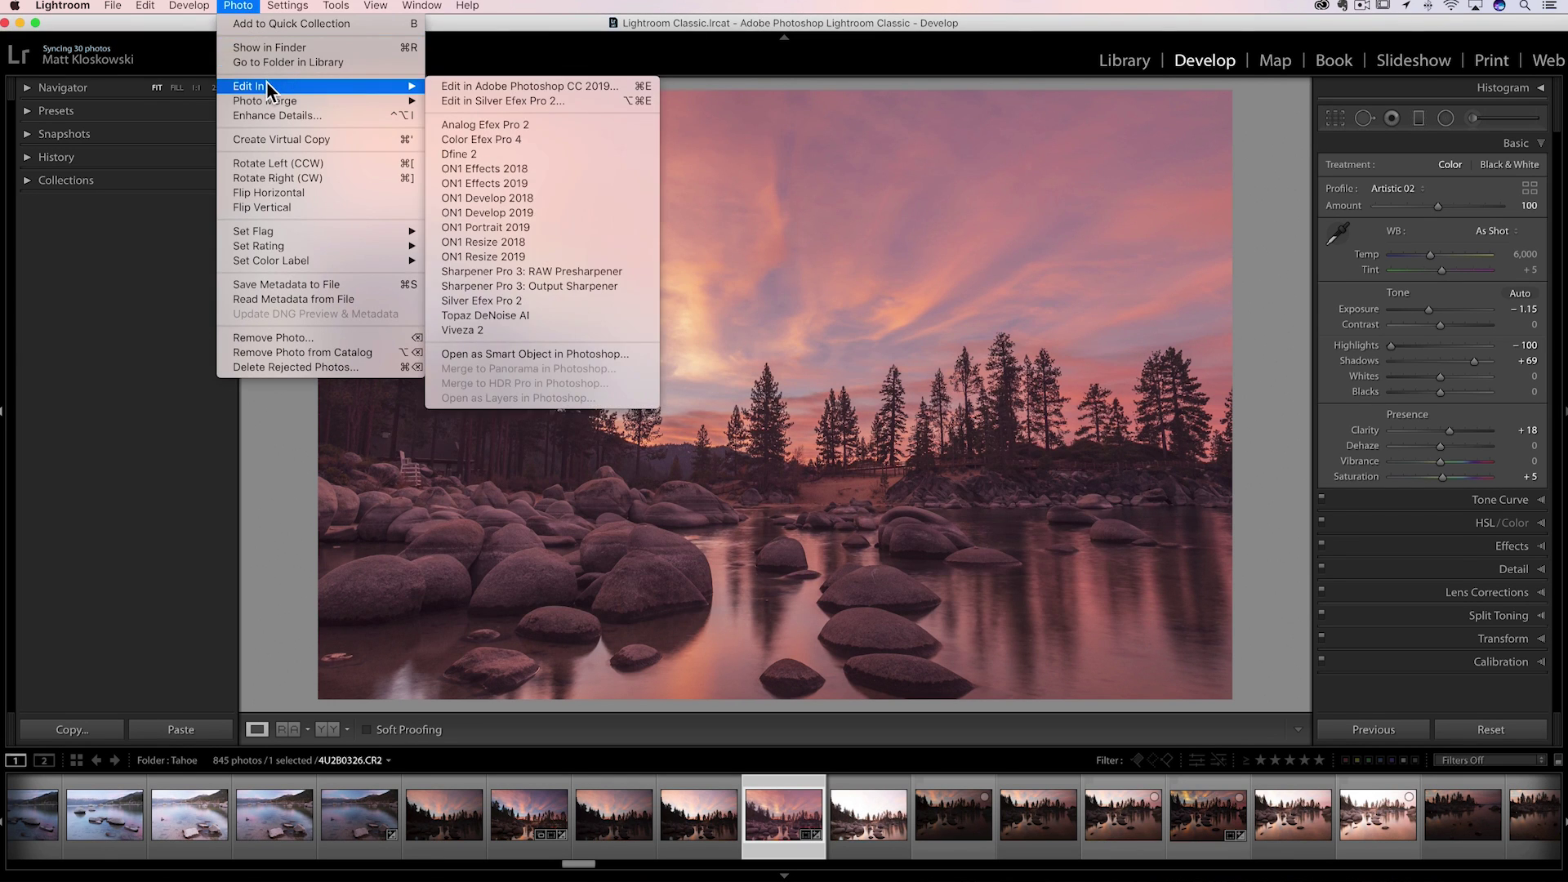
click(464, 85)
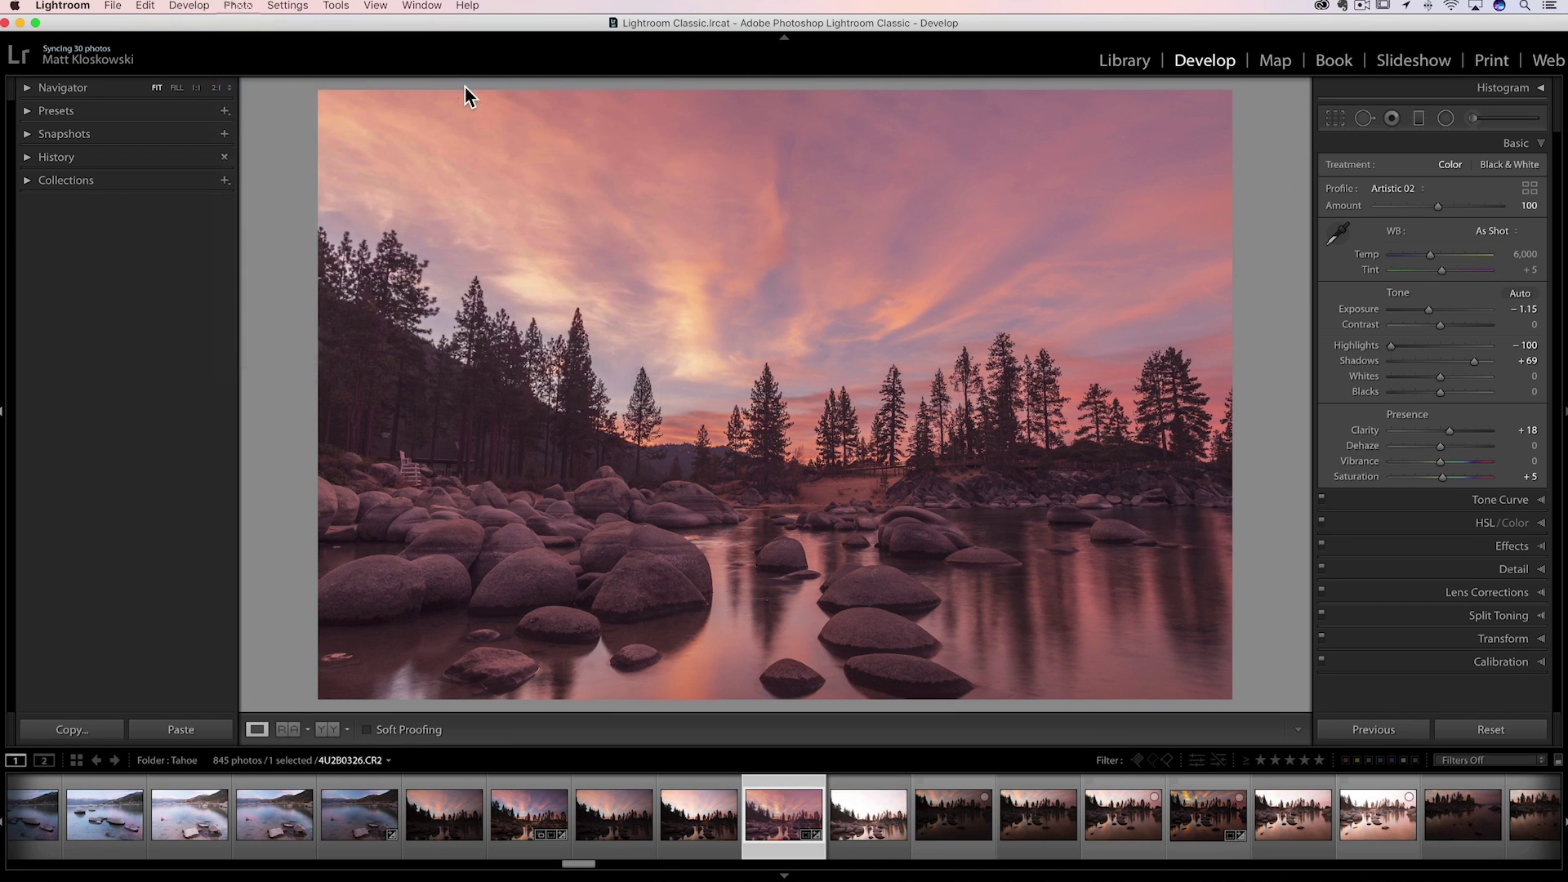
key(d)
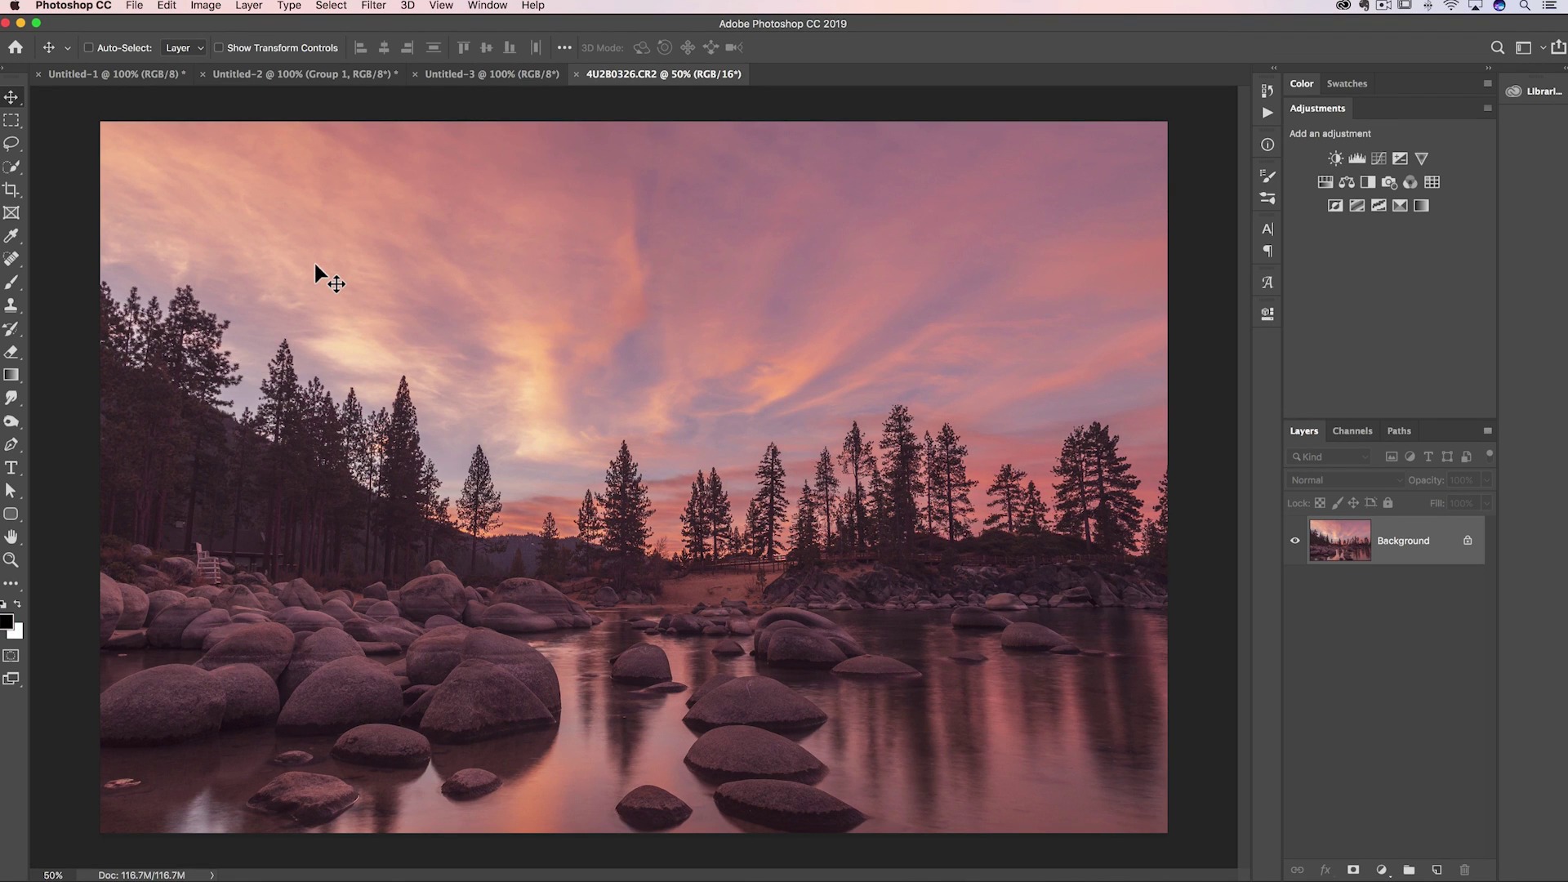
Remove the small wooden structure on the far-left shore and the small rock in the lower-left water with the Spot Healing Brush.
click(13, 259)
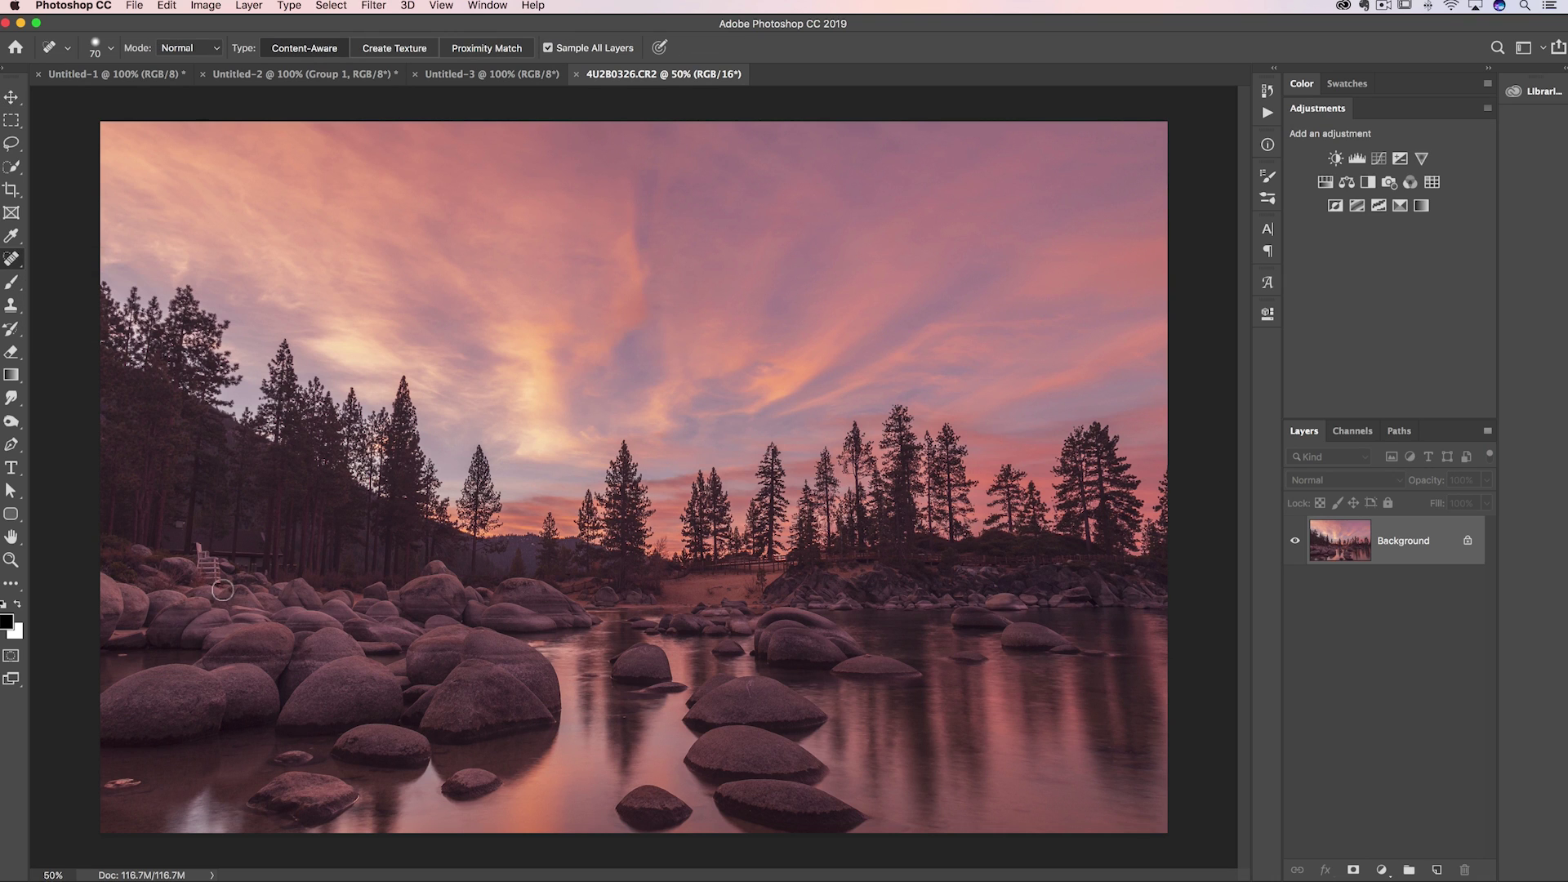
mouse_move(222, 590)
mouse_down()
mouse_move(201, 556)
mouse_move(204, 581)
mouse_move(225, 584)
mouse_move(204, 548)
mouse_up()
mouse_move(146, 789)
mouse_down()
mouse_move(110, 785)
mouse_move(155, 784)
mouse_move(111, 792)
mouse_move(129, 789)
mouse_up()
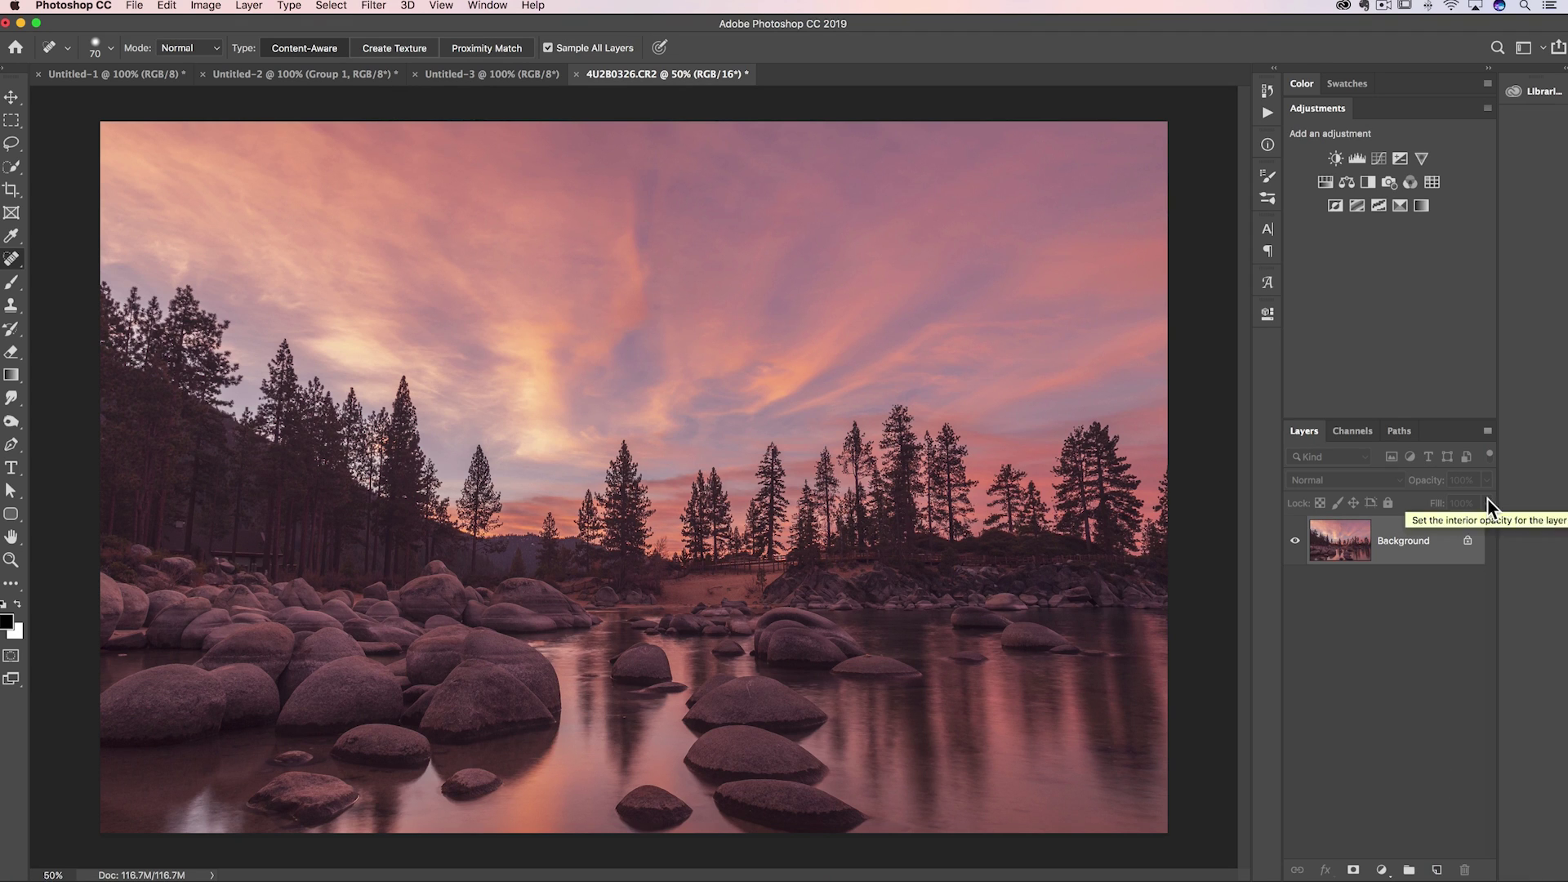
Add a Hue/Saturation adjustment layer above the Background and save the edited photo.
click(1324, 183)
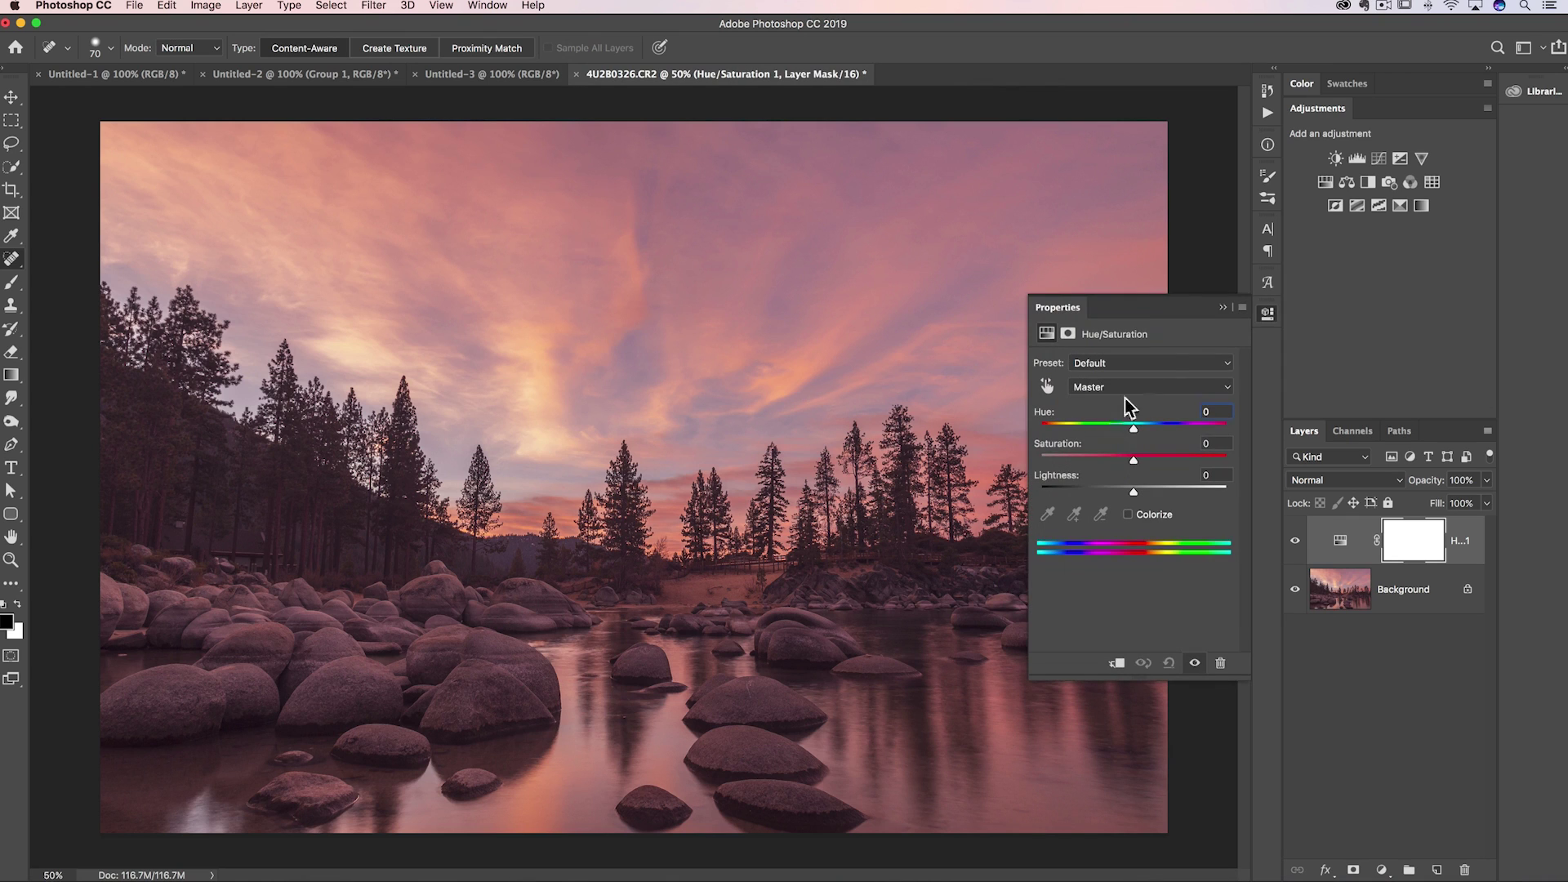
click(1225, 302)
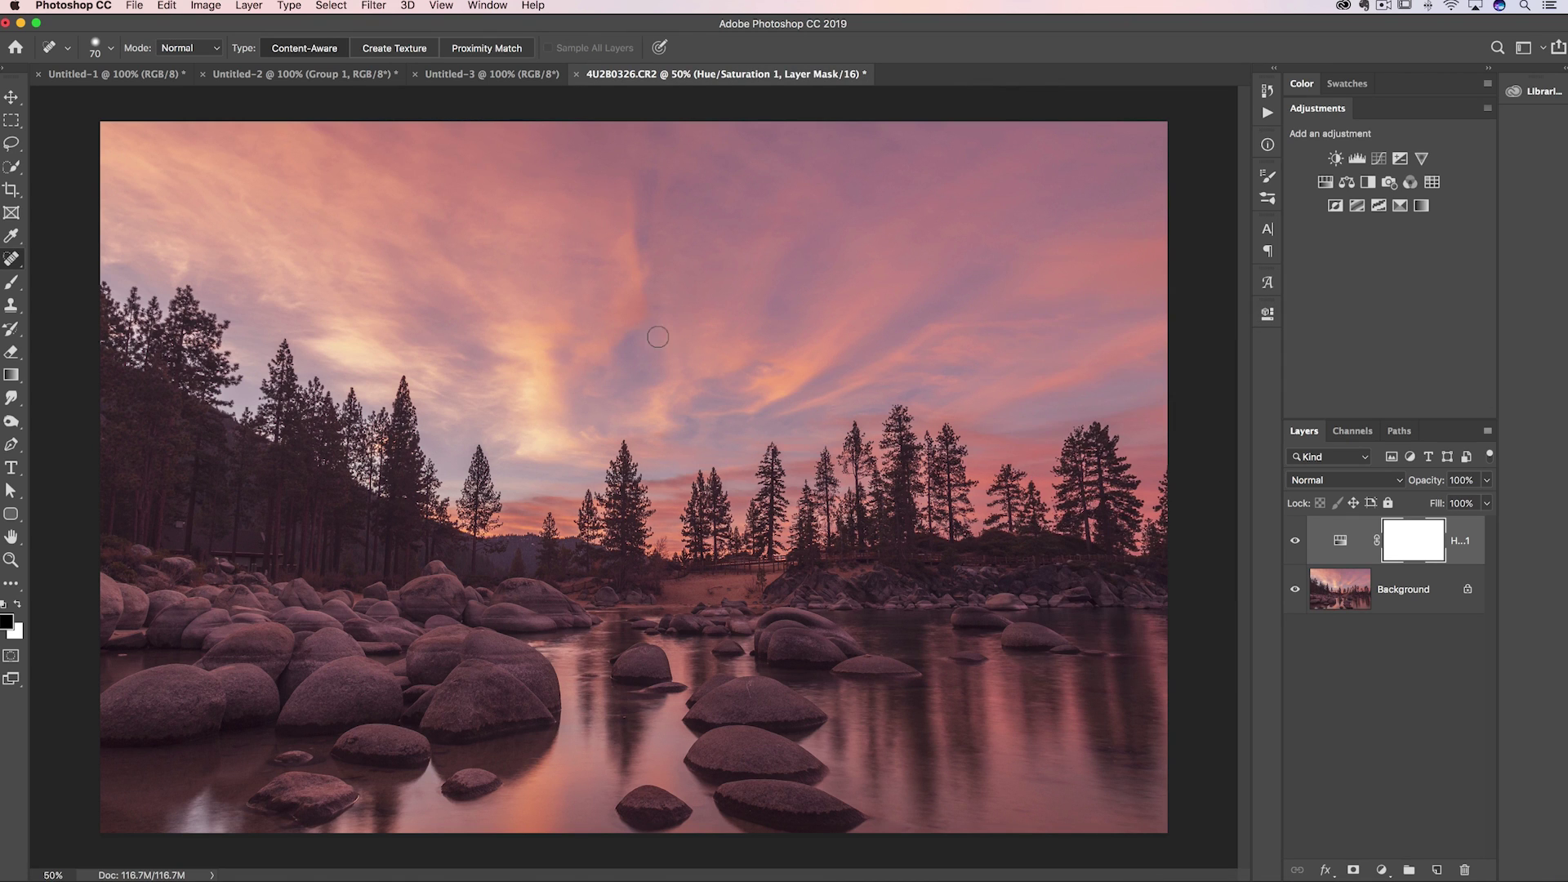
click(134, 6)
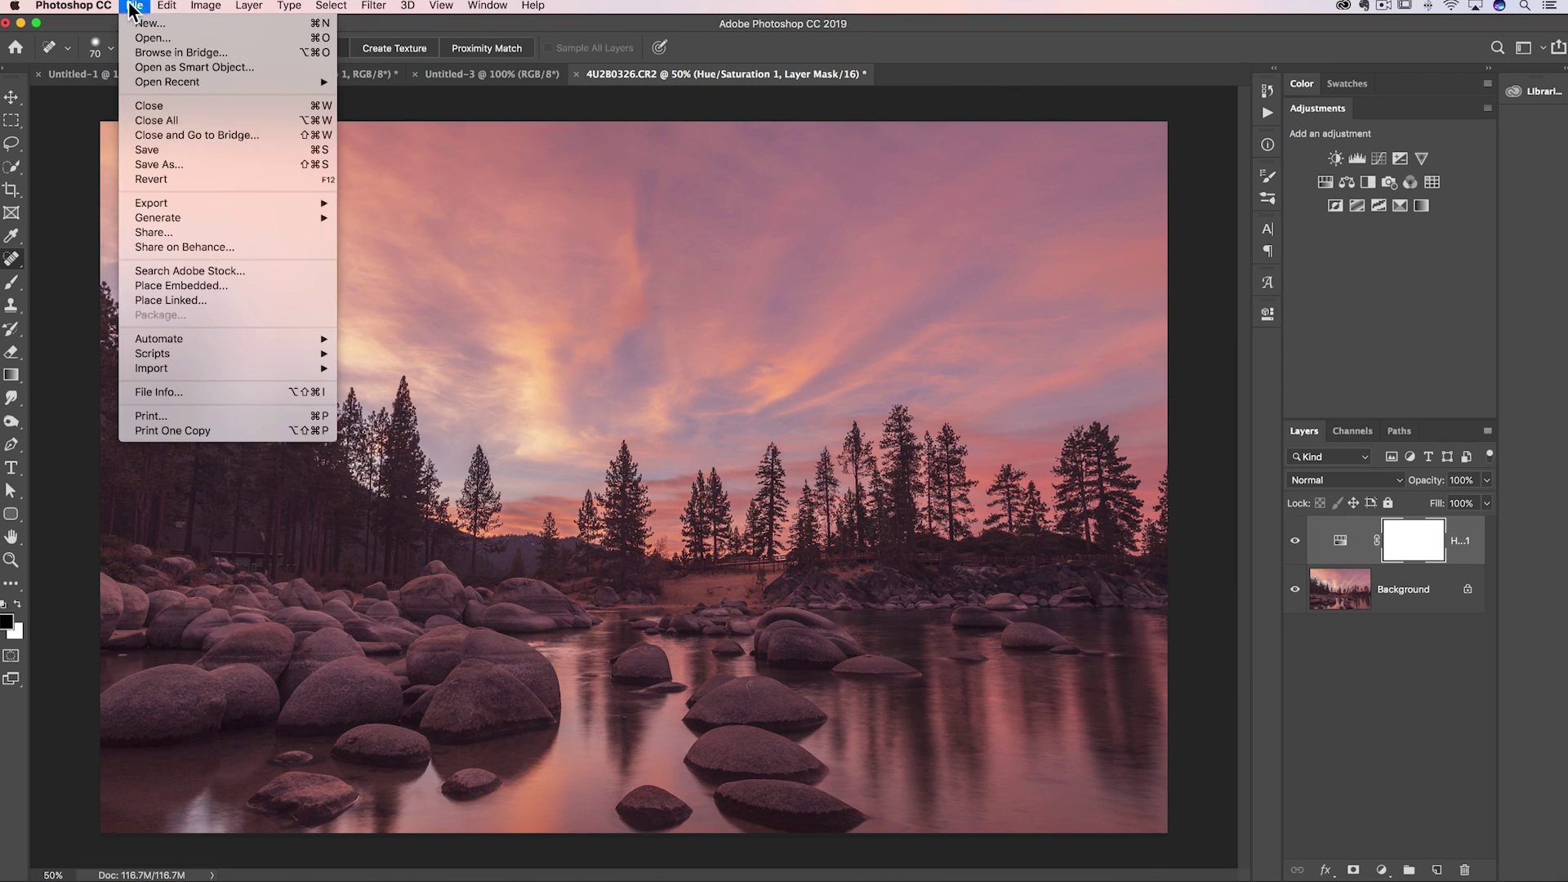
click(170, 149)
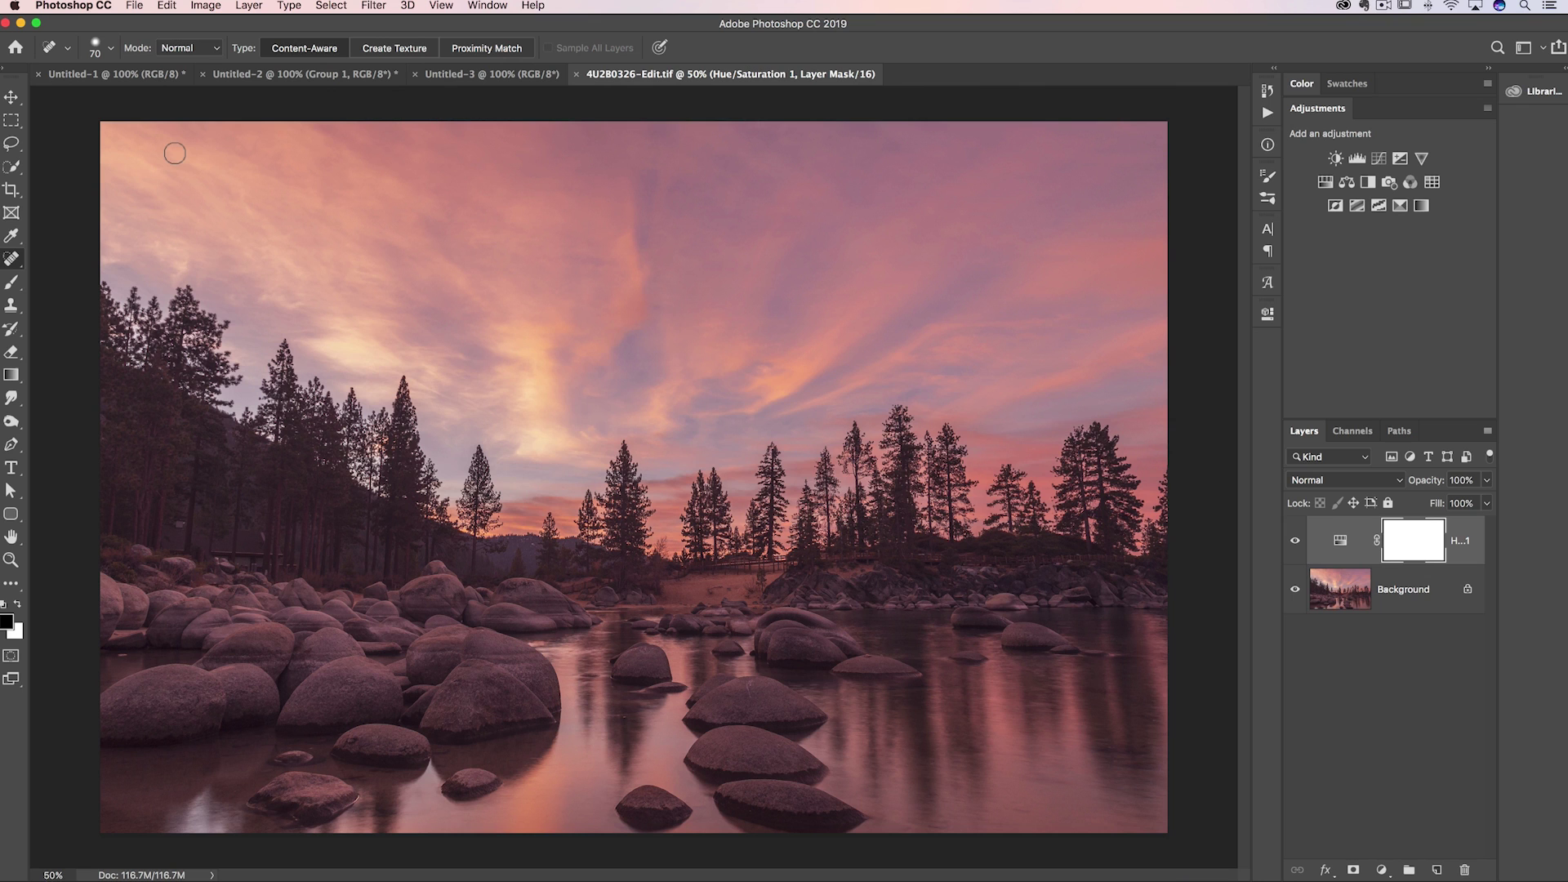
Switch to Lightroom Classic and set the edited TIFF's Highlights to -21, Shadows to +12, Whites to +20 and Blacks to -21.
key(super+Tab)
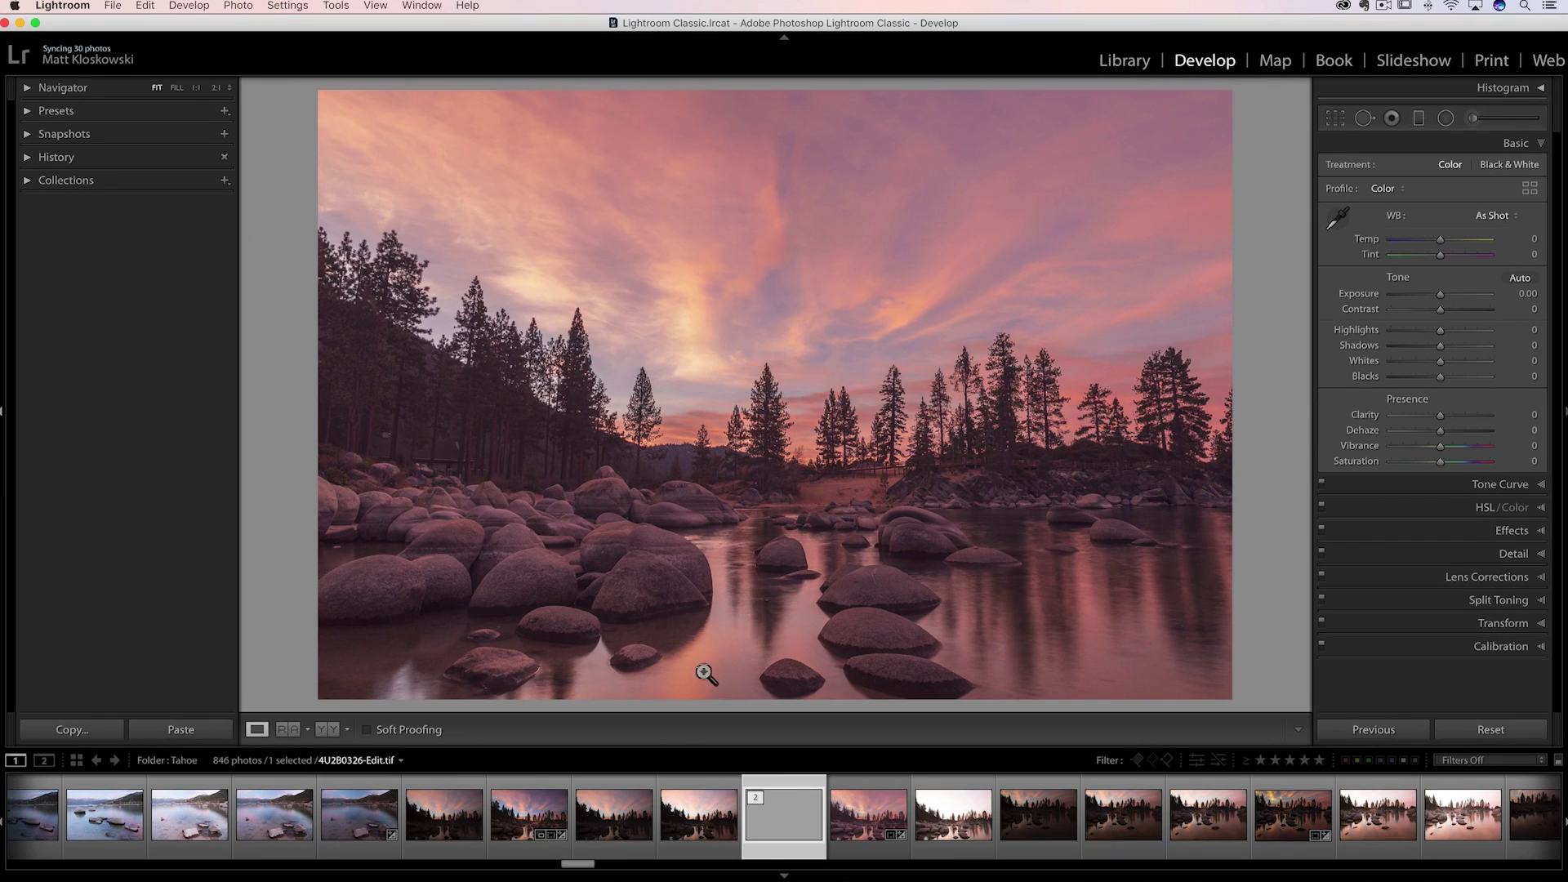
click(834, 809)
click(779, 821)
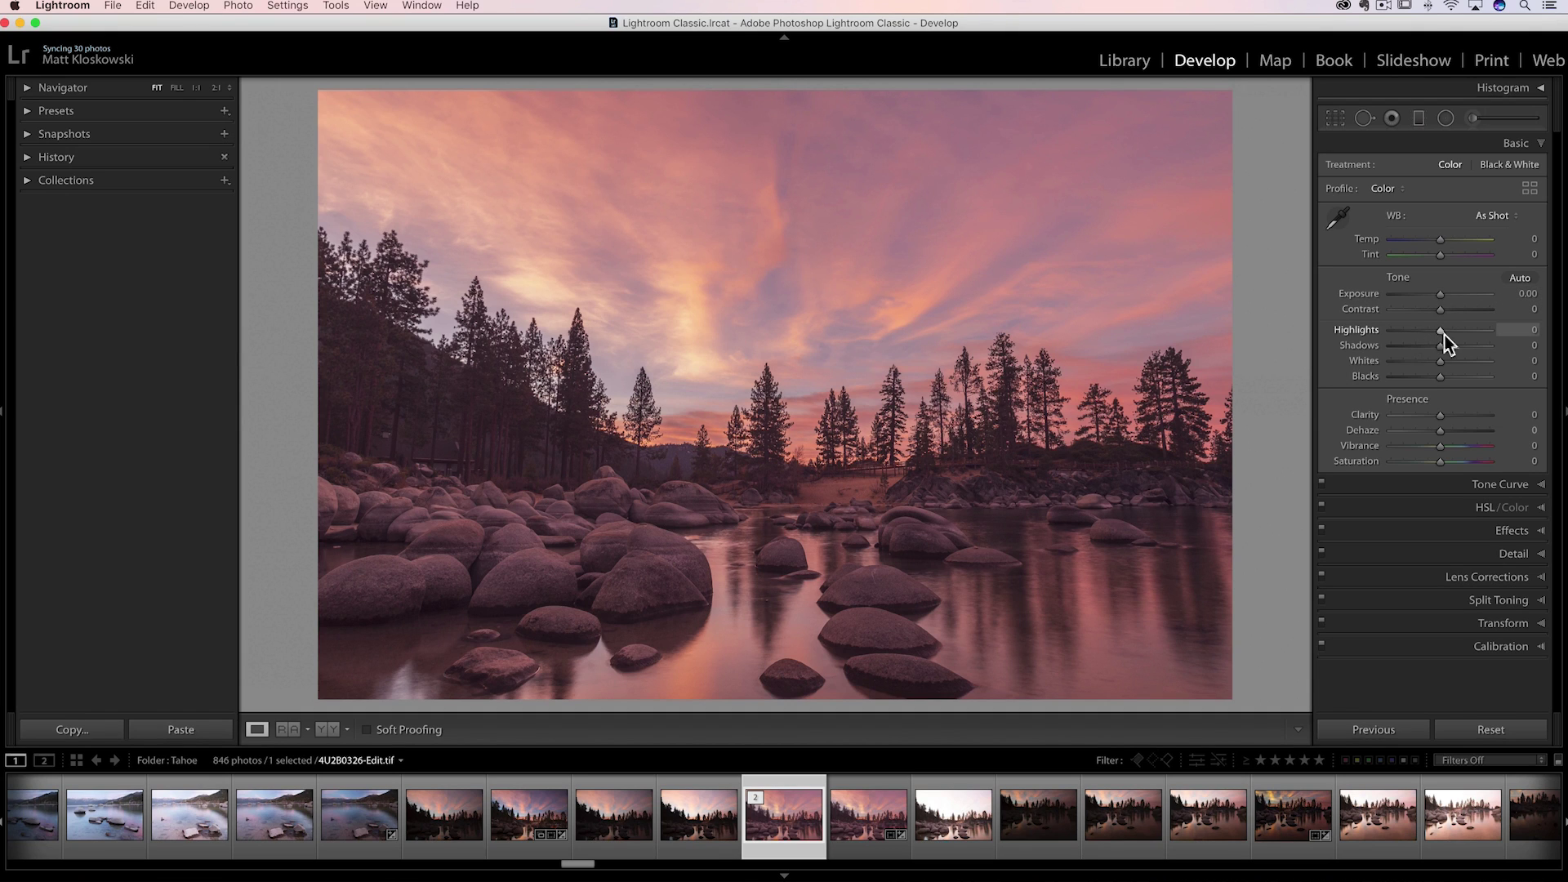
mouse_move(1447, 345)
mouse_down()
mouse_move(1453, 363)
mouse_move(1431, 379)
mouse_move(1416, 330)
mouse_move(1433, 335)
mouse_up()
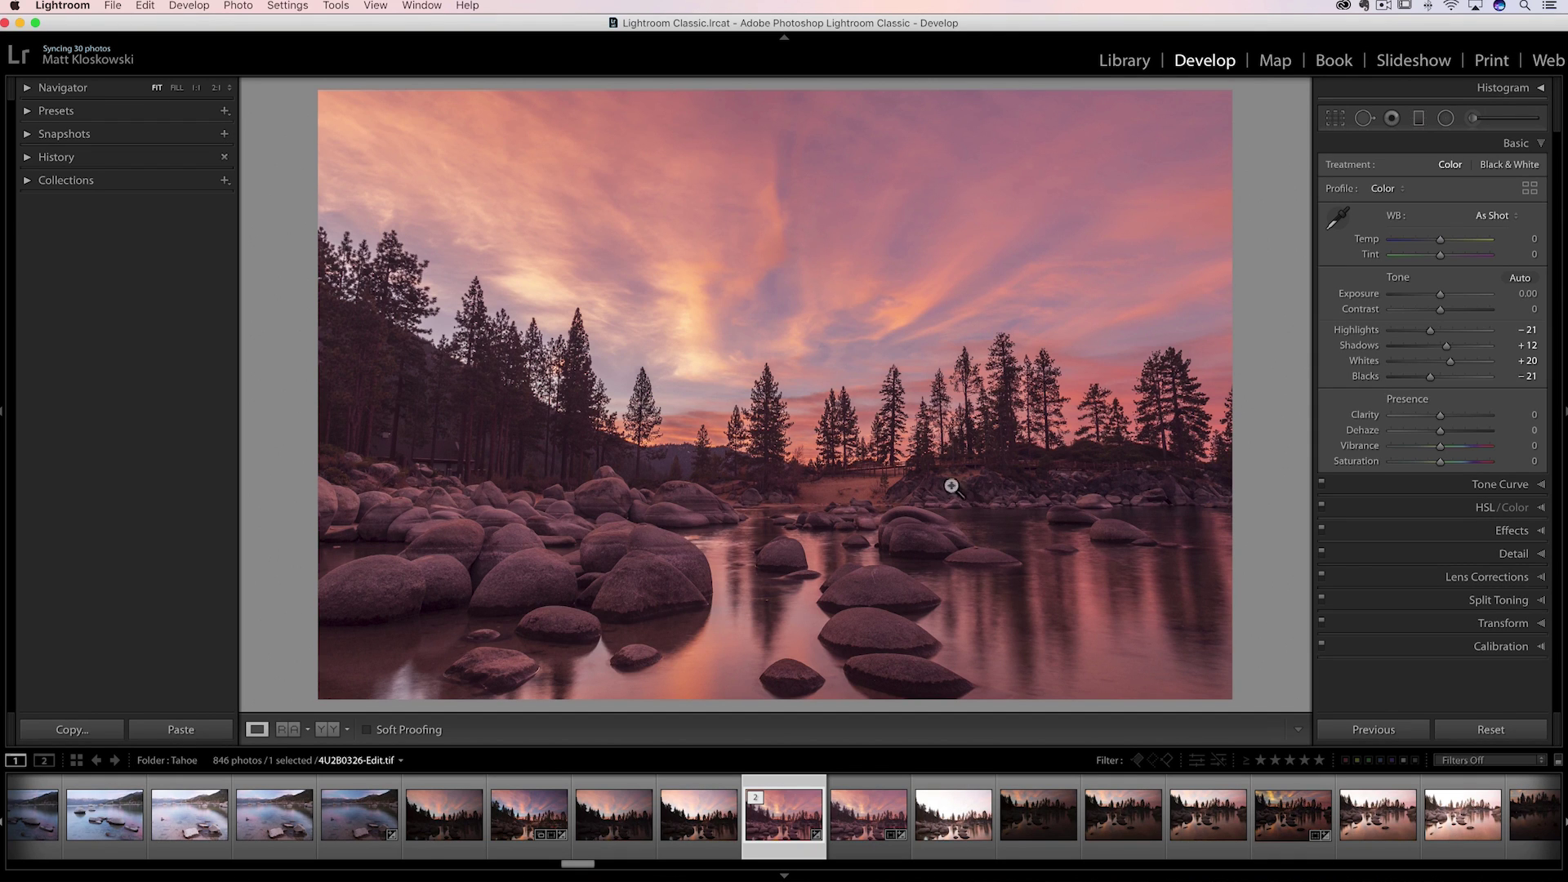
Set Shadows to +42 and Highlights to -12 on the blue dusk lake photo with pale rocks in the foreground.
click(355, 820)
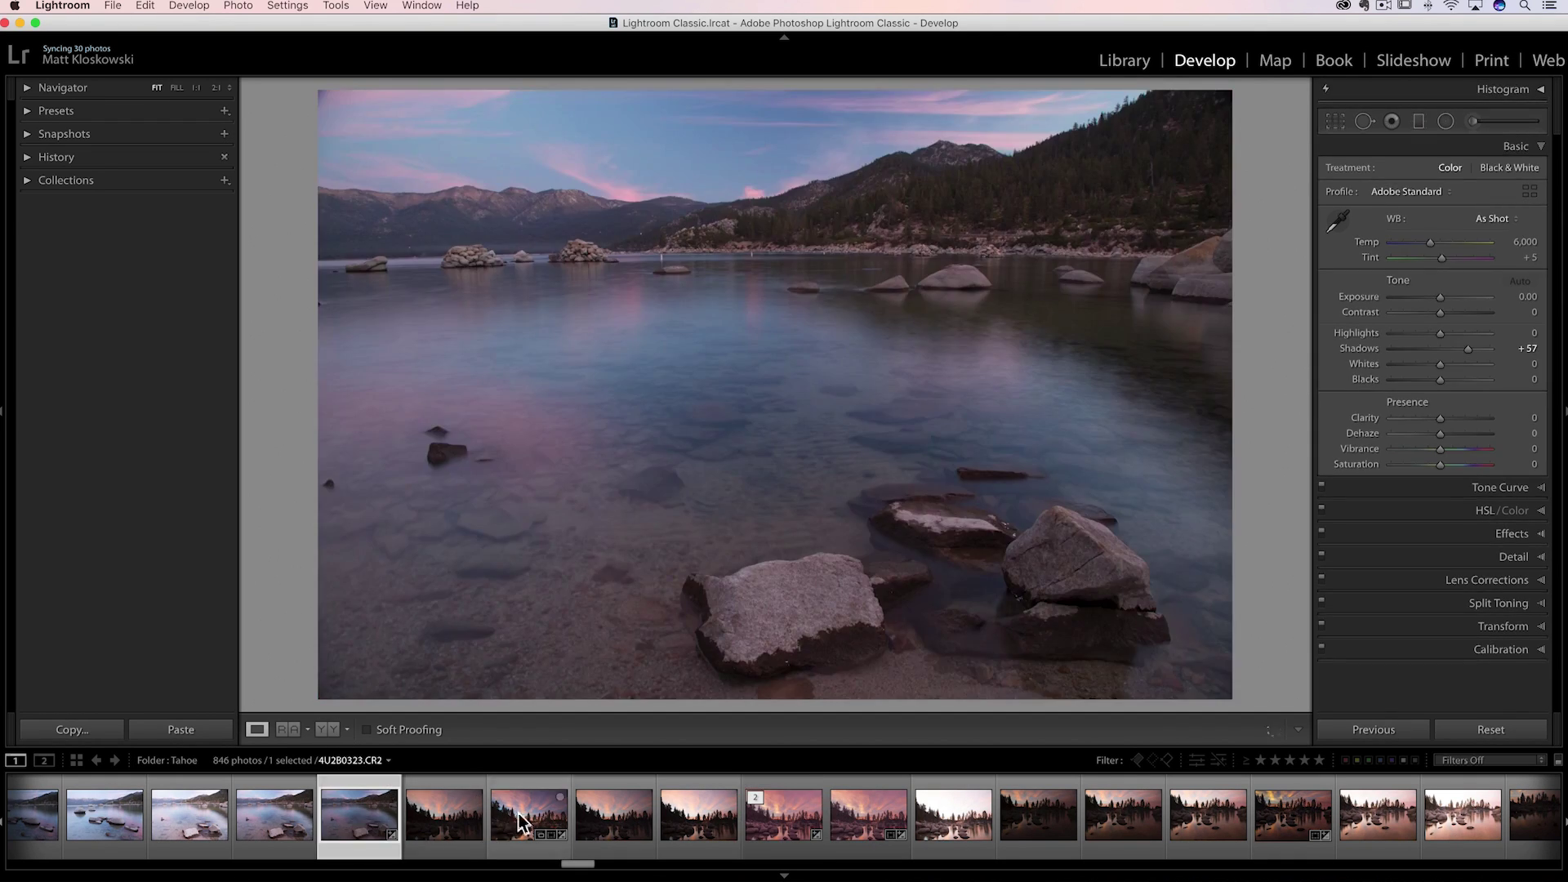
click(690, 820)
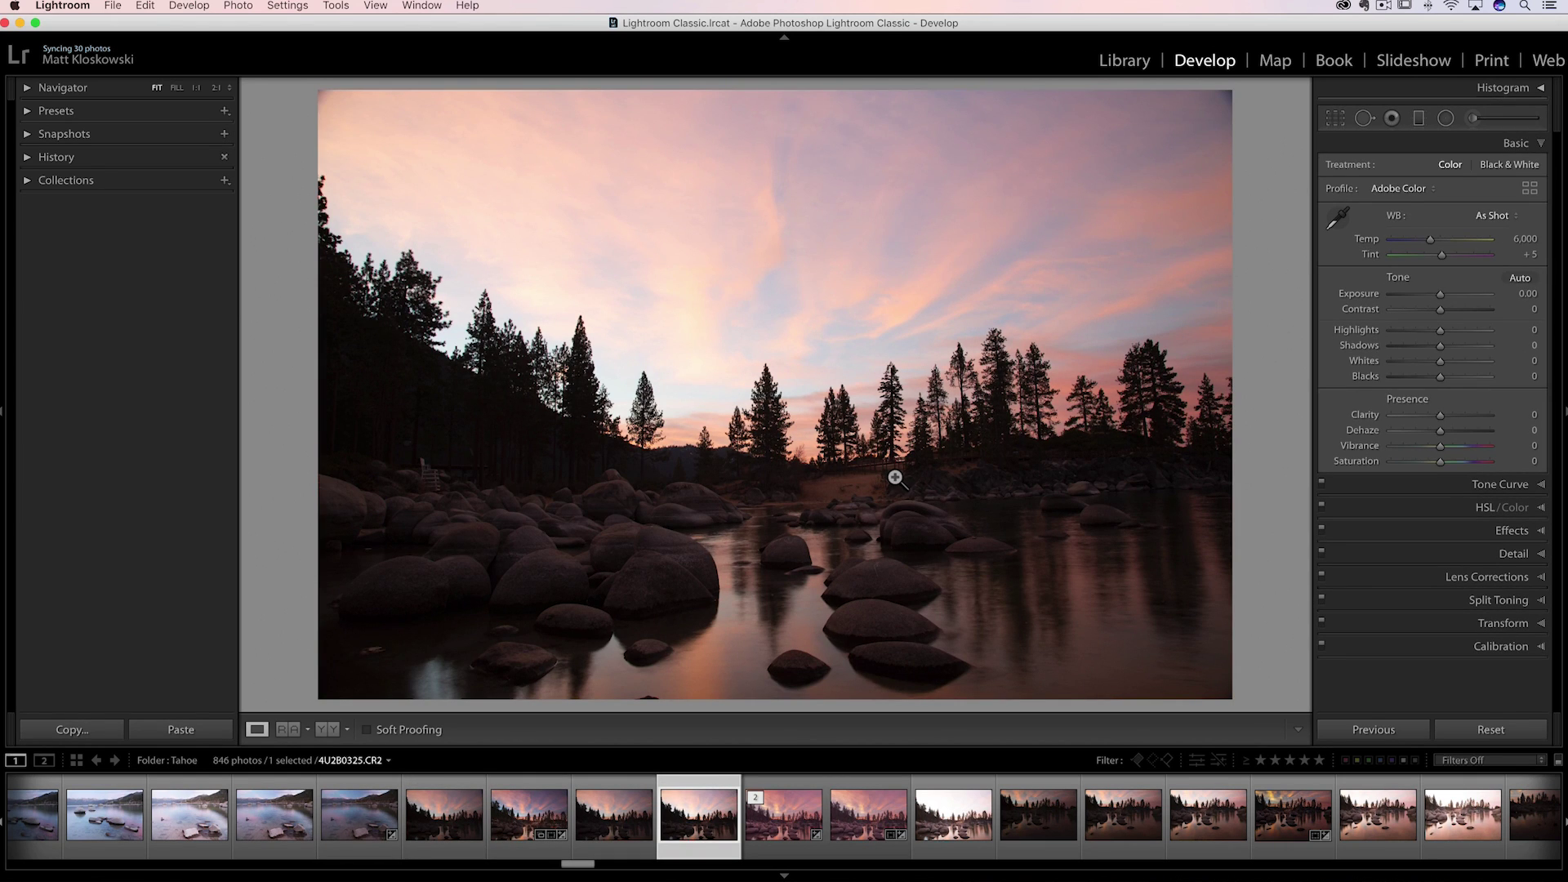
click(336, 823)
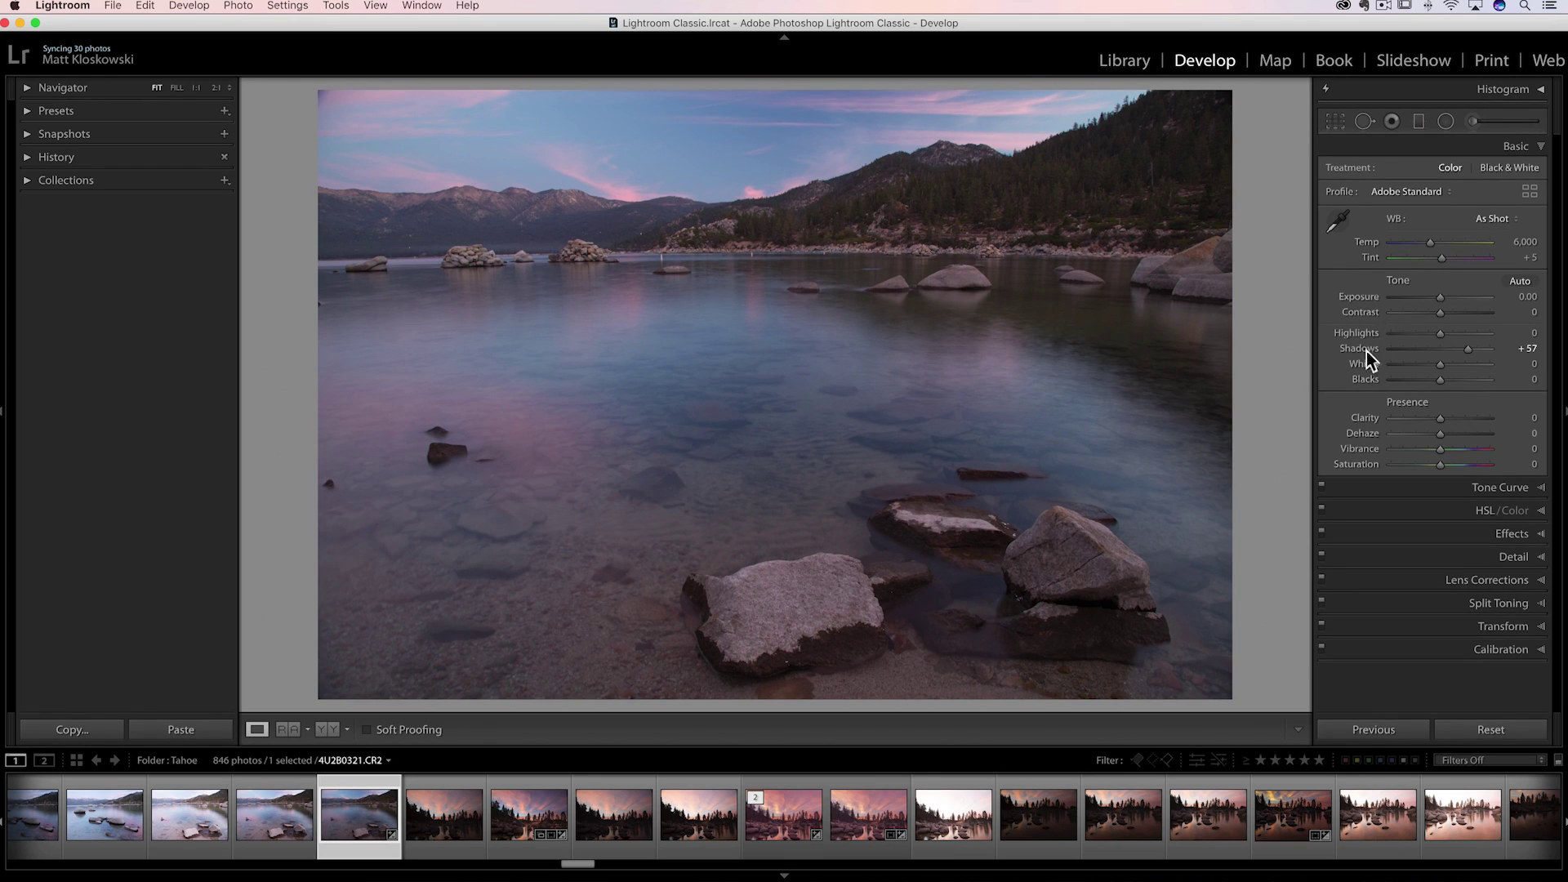
drag(1447, 351, 1462, 359)
double_click(1468, 351)
mouse_move(1448, 350)
mouse_down()
mouse_move(1463, 349)
mouse_move(1408, 334)
mouse_move(1435, 336)
mouse_up()
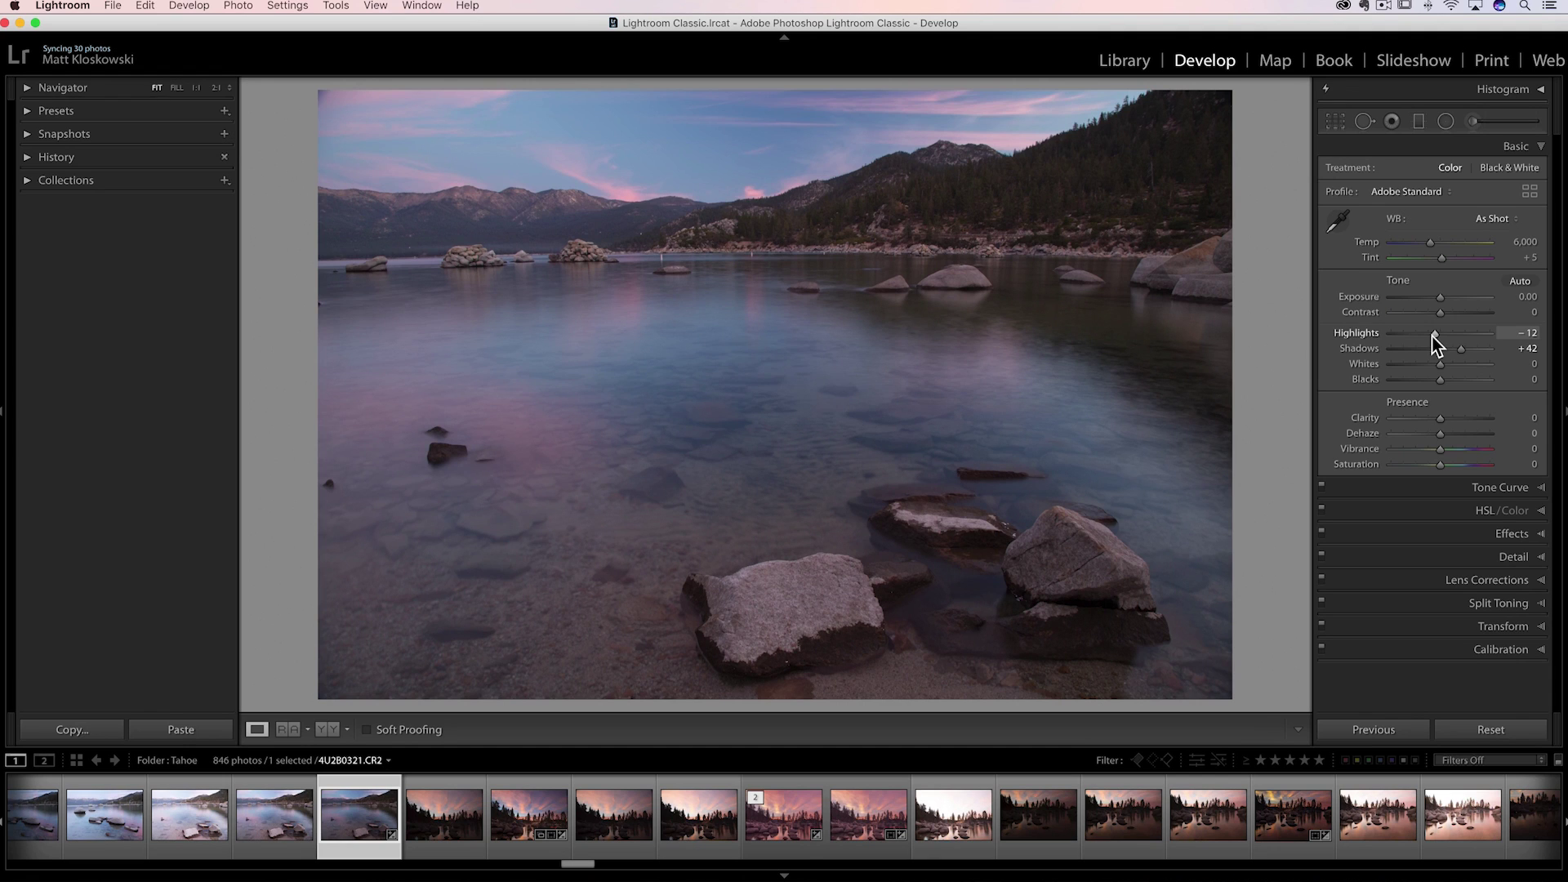
Set the white balance Temp to -5 and Clarity to +15 on 4U2B0326-Edit.tif.
click(773, 825)
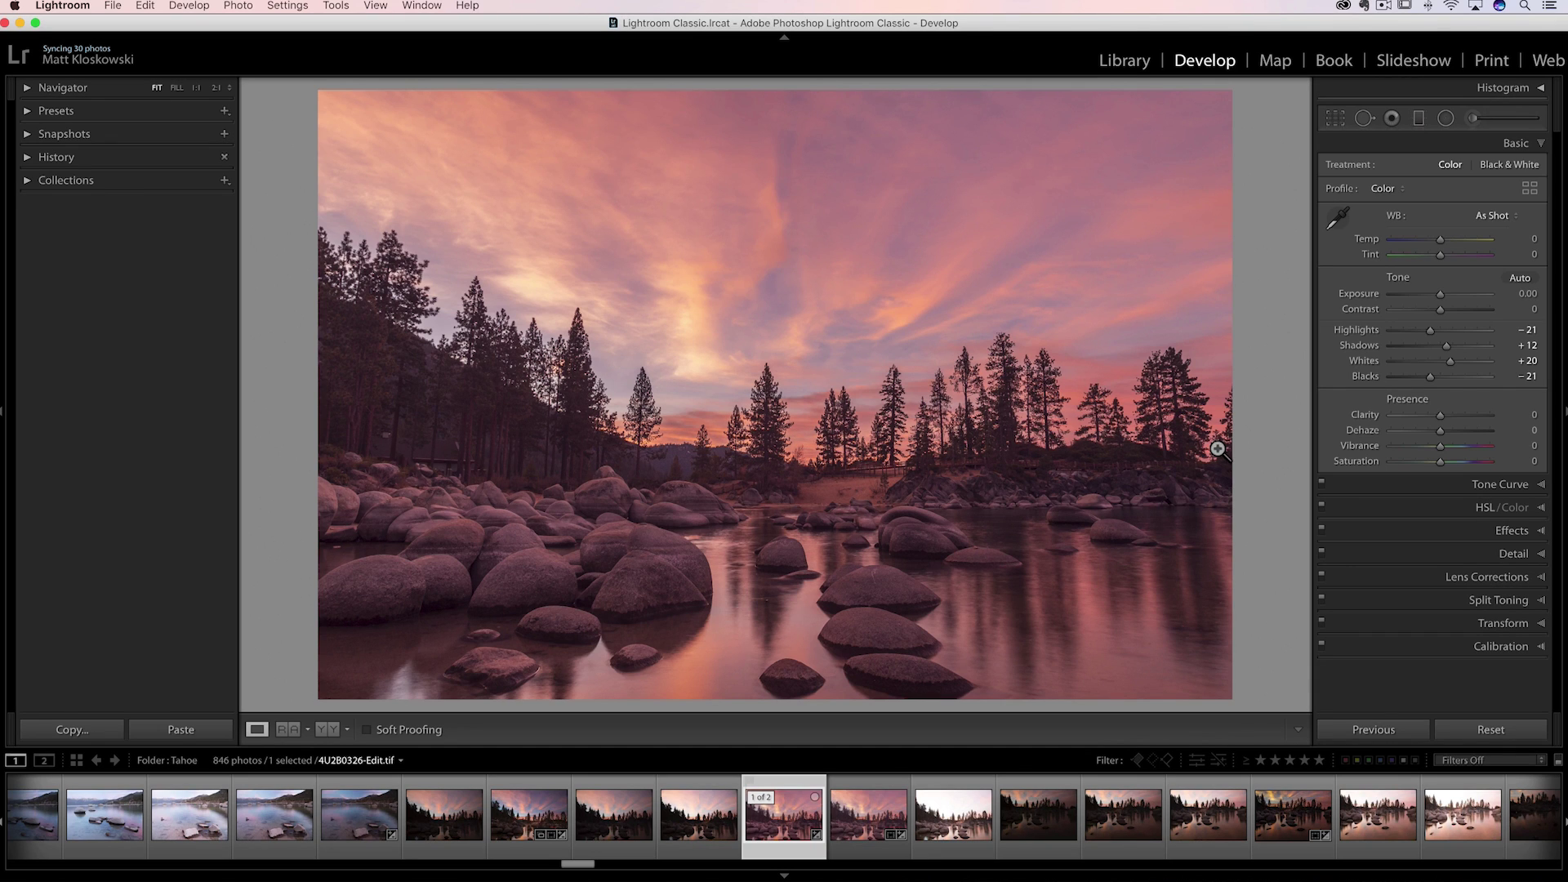
drag(1441, 238, 1434, 240)
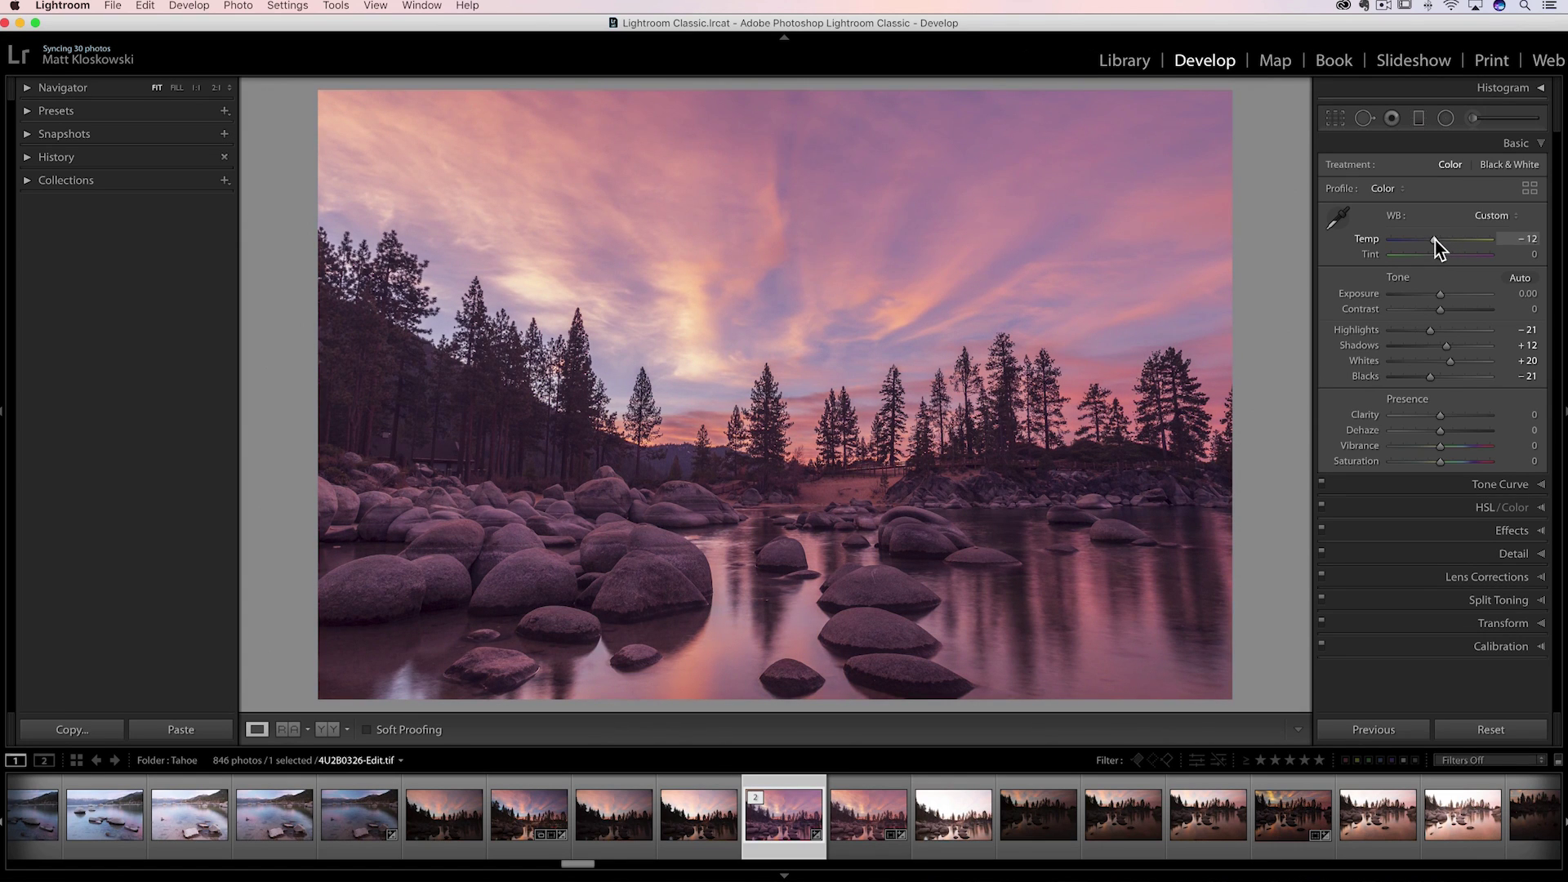
drag(1448, 413, 1457, 414)
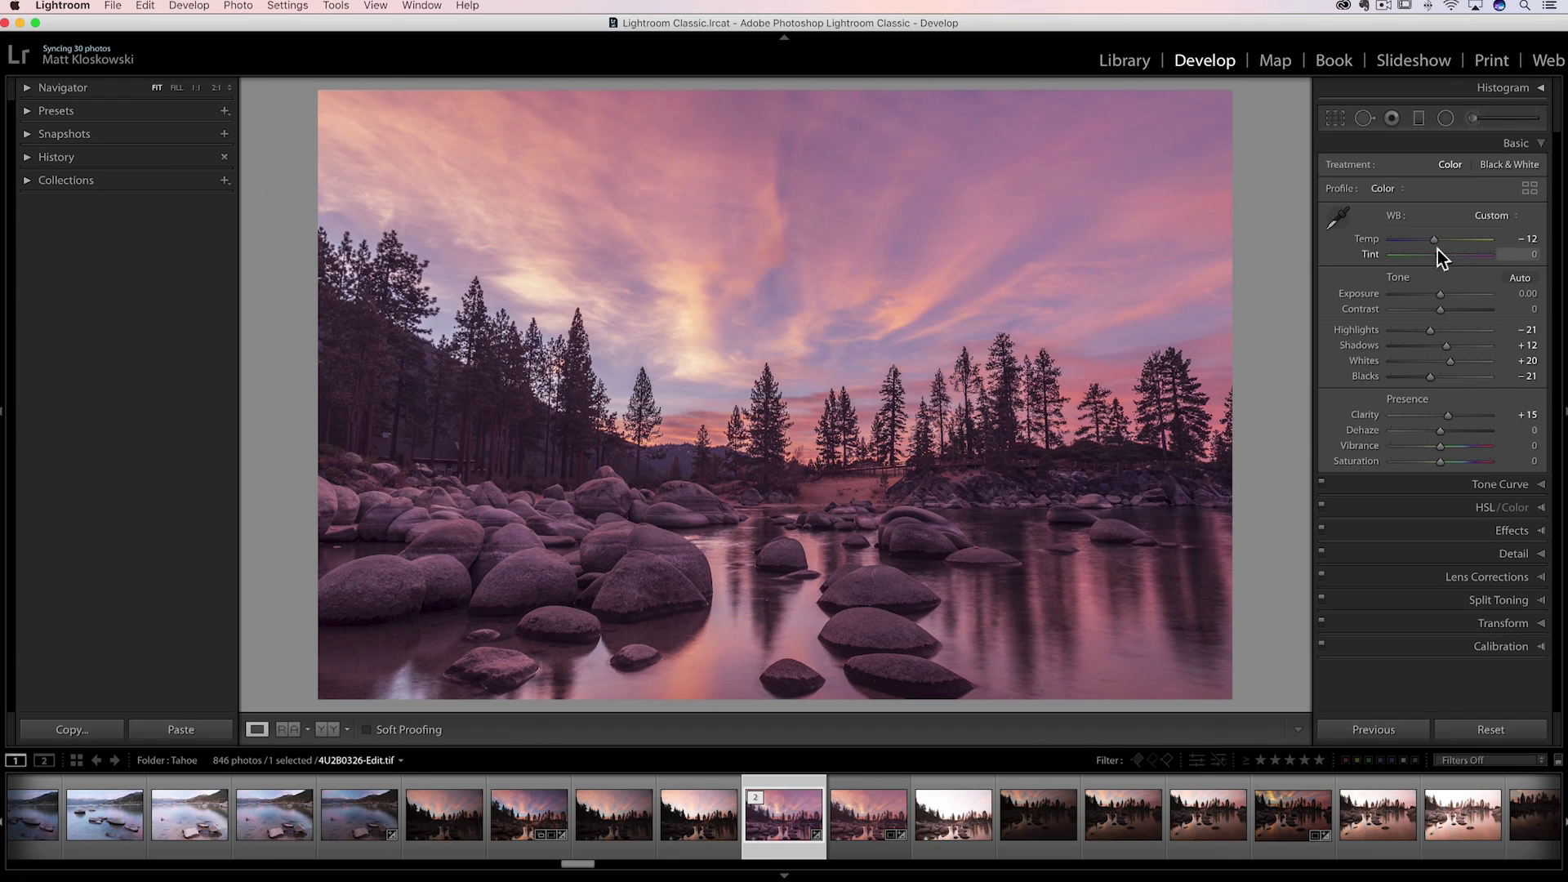
drag(1437, 242, 1438, 242)
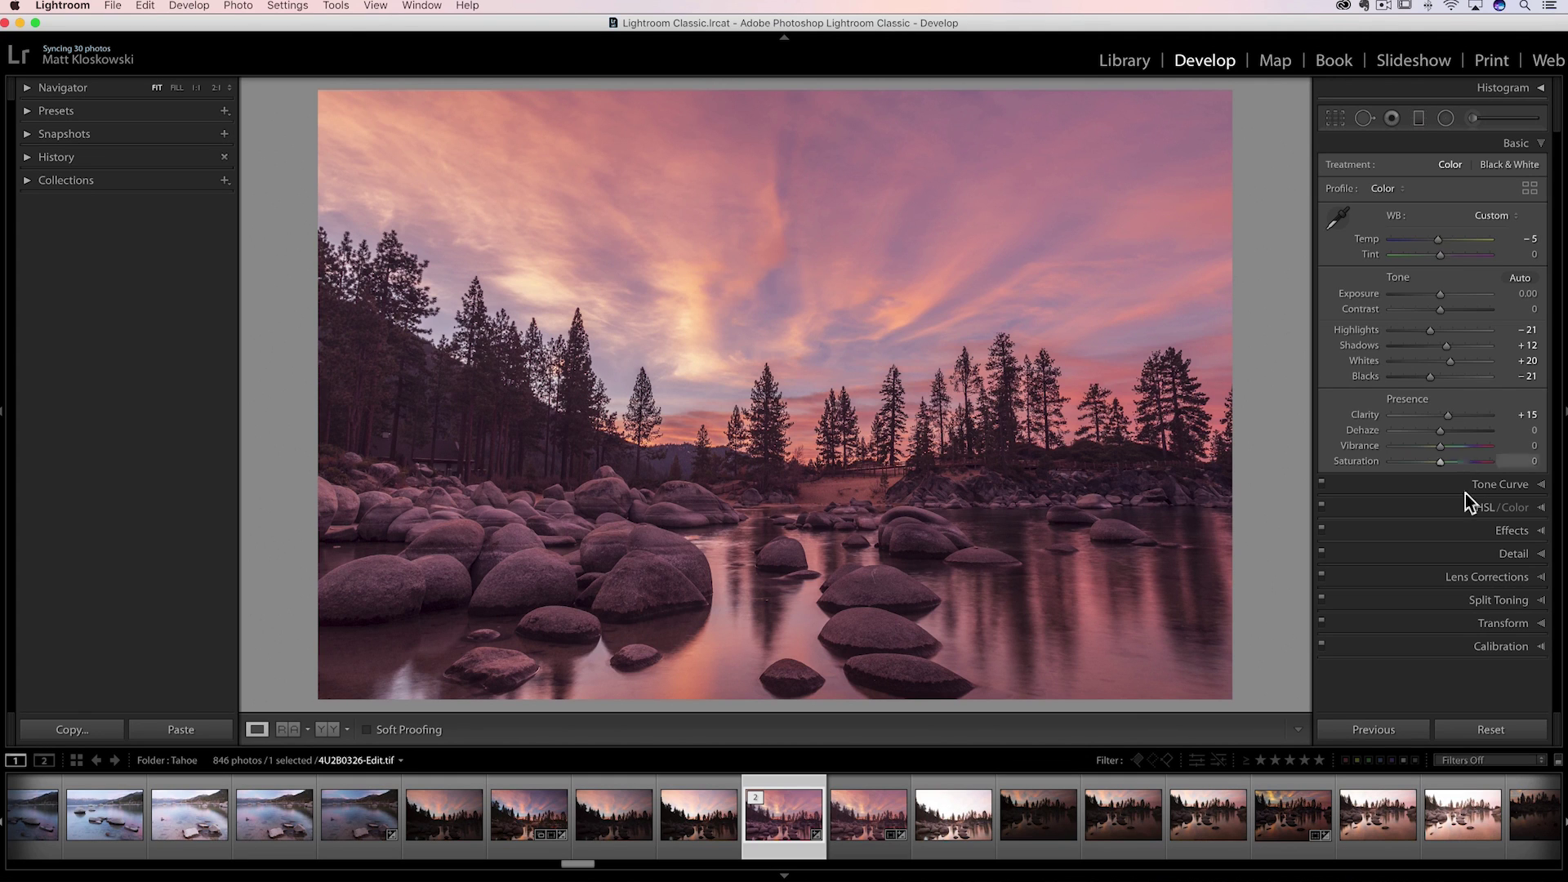
Add a post-crop vignette to the edited TIFF with Amount -15, Midpoint 12 and Feather 100.
click(1511, 532)
drag(1434, 267, 1497, 320)
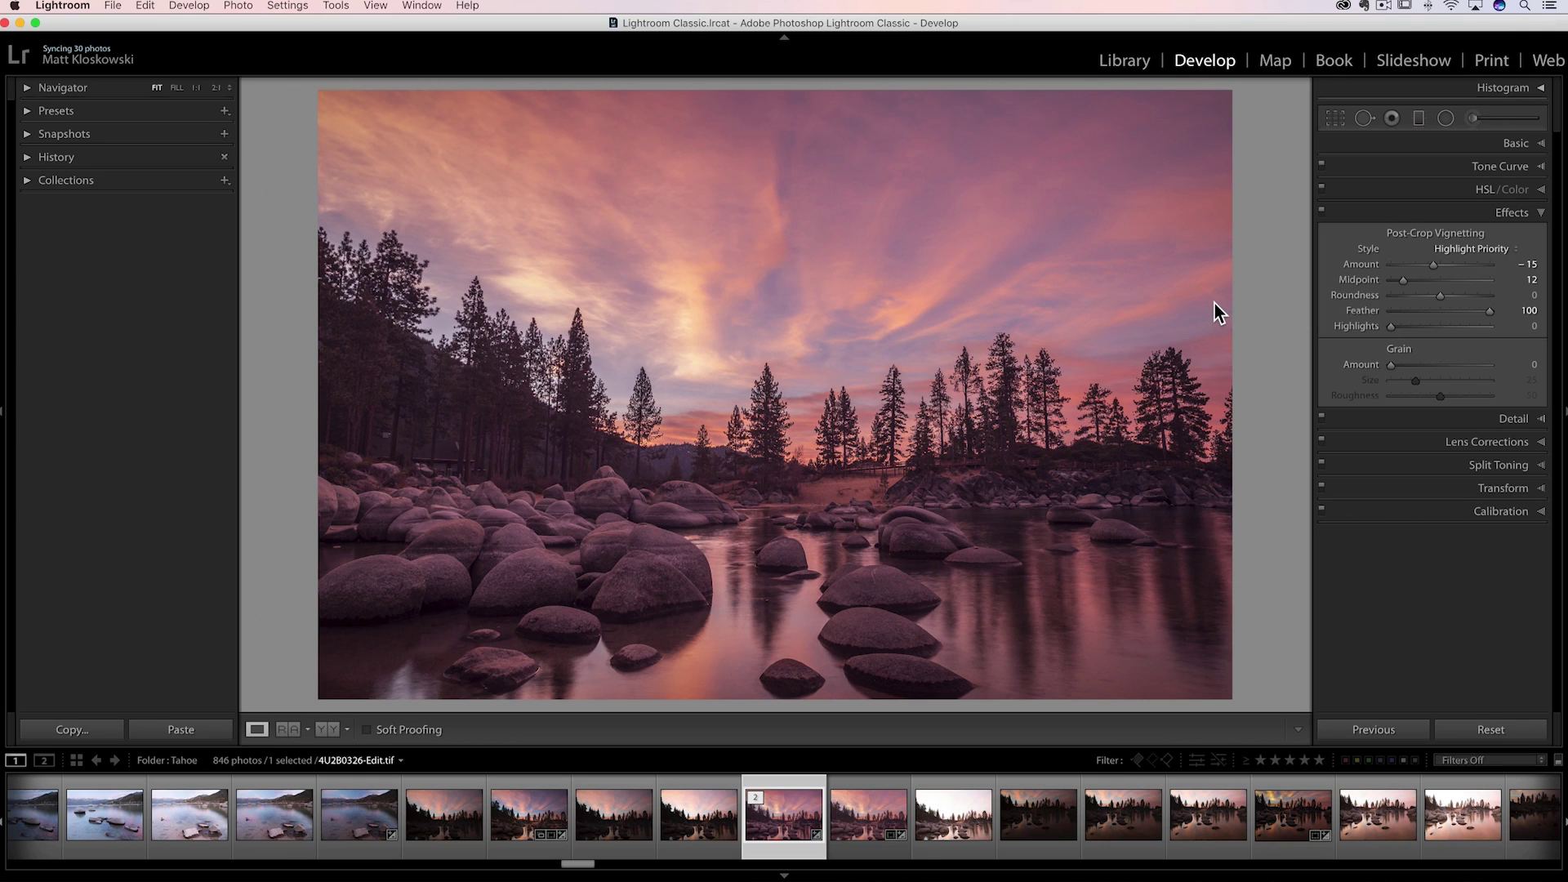
Review the Basic, Detail and Lens Corrections settings of the original raw photo 4U2B0326.CR2.
click(841, 841)
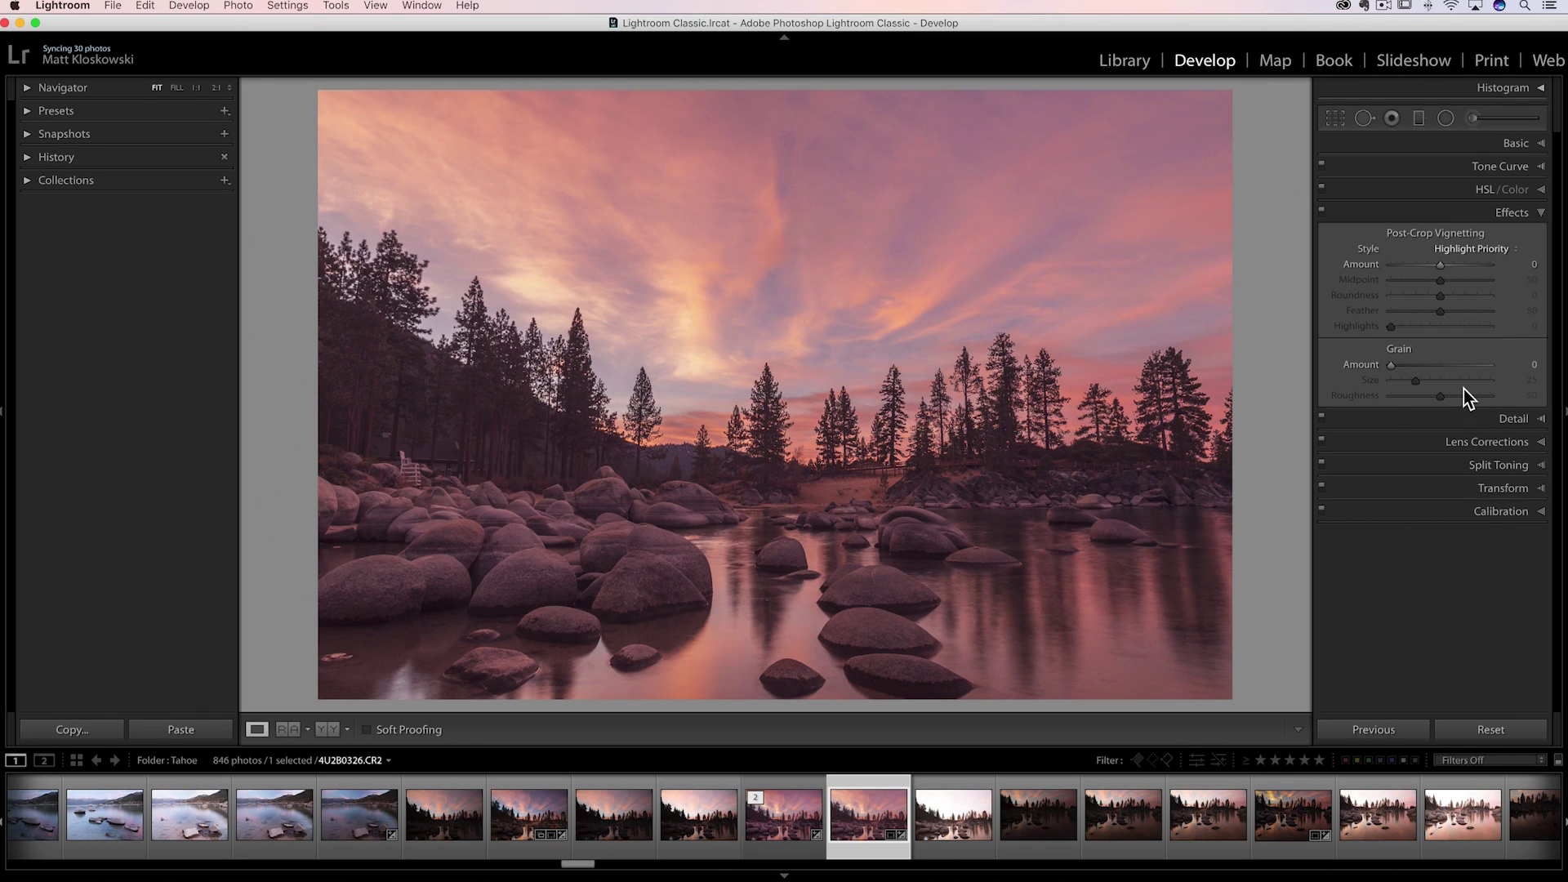
click(1506, 143)
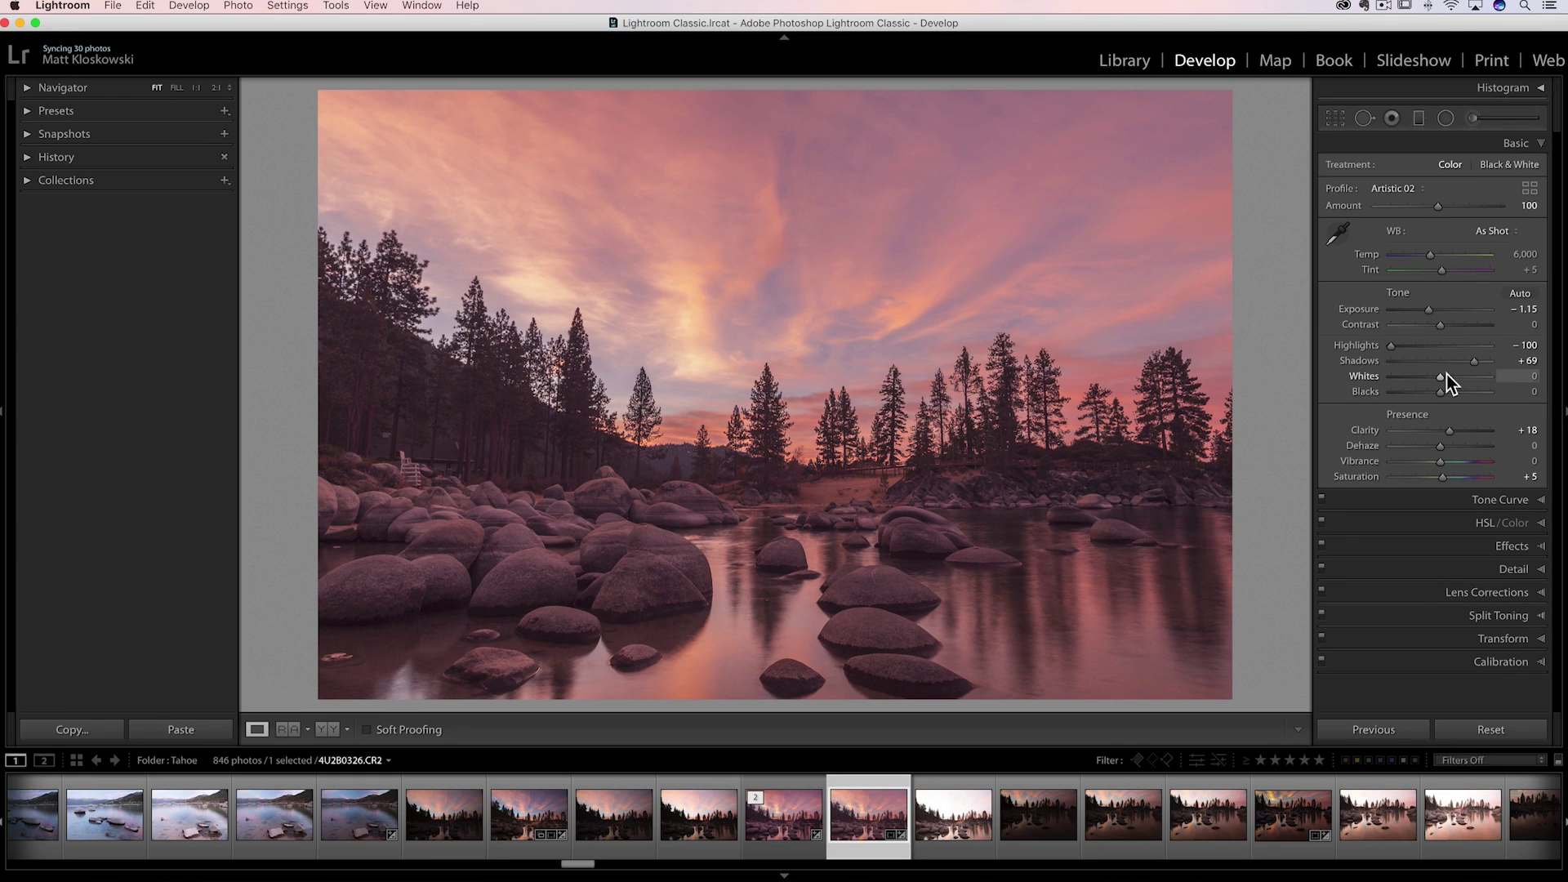
click(1499, 567)
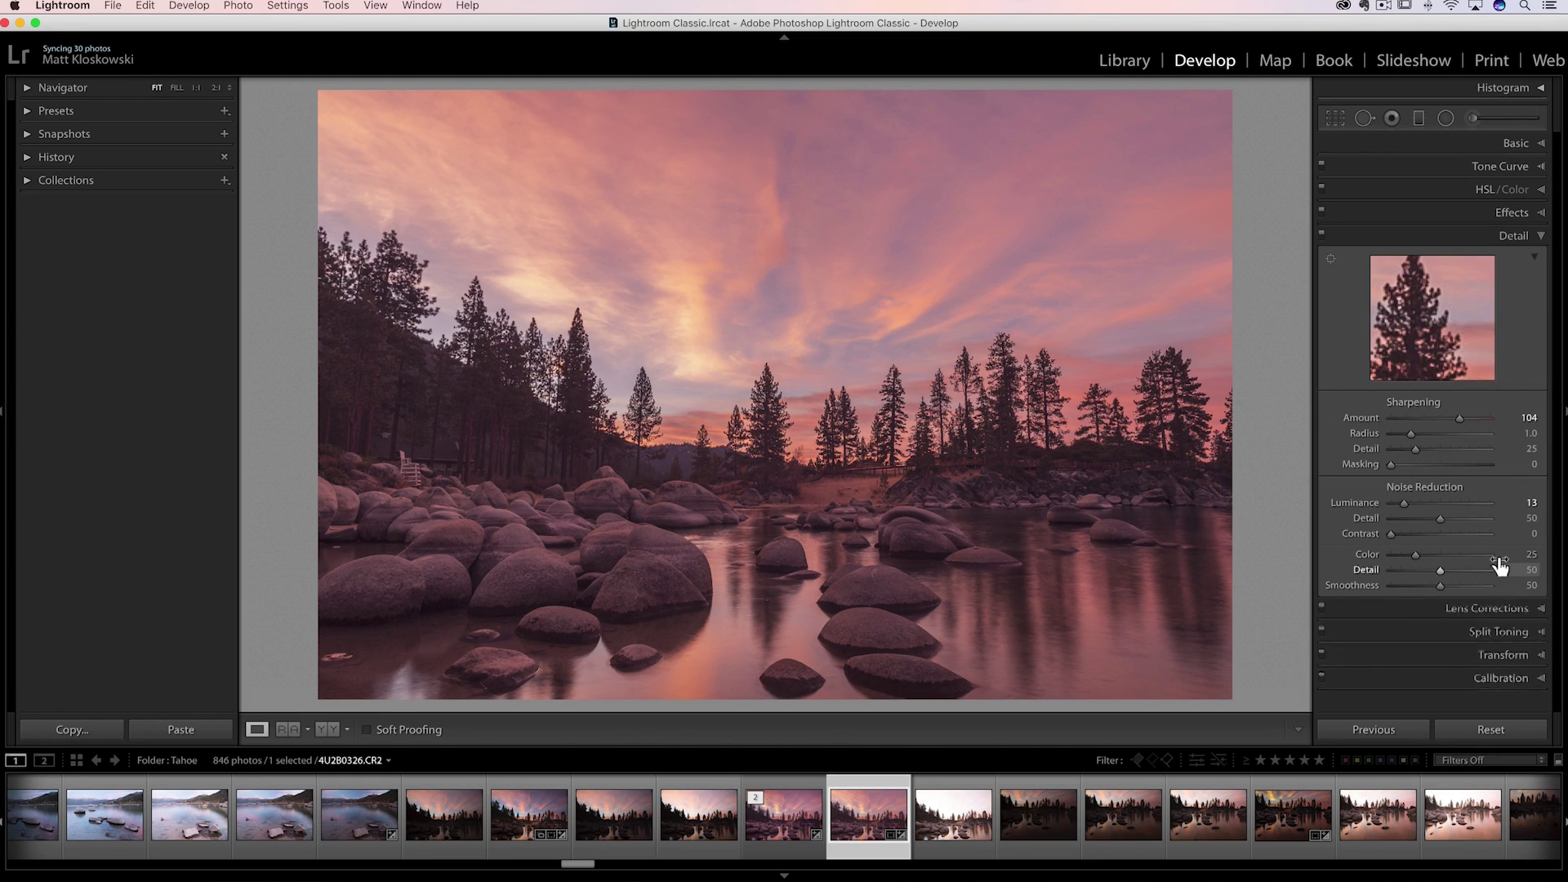
click(1481, 611)
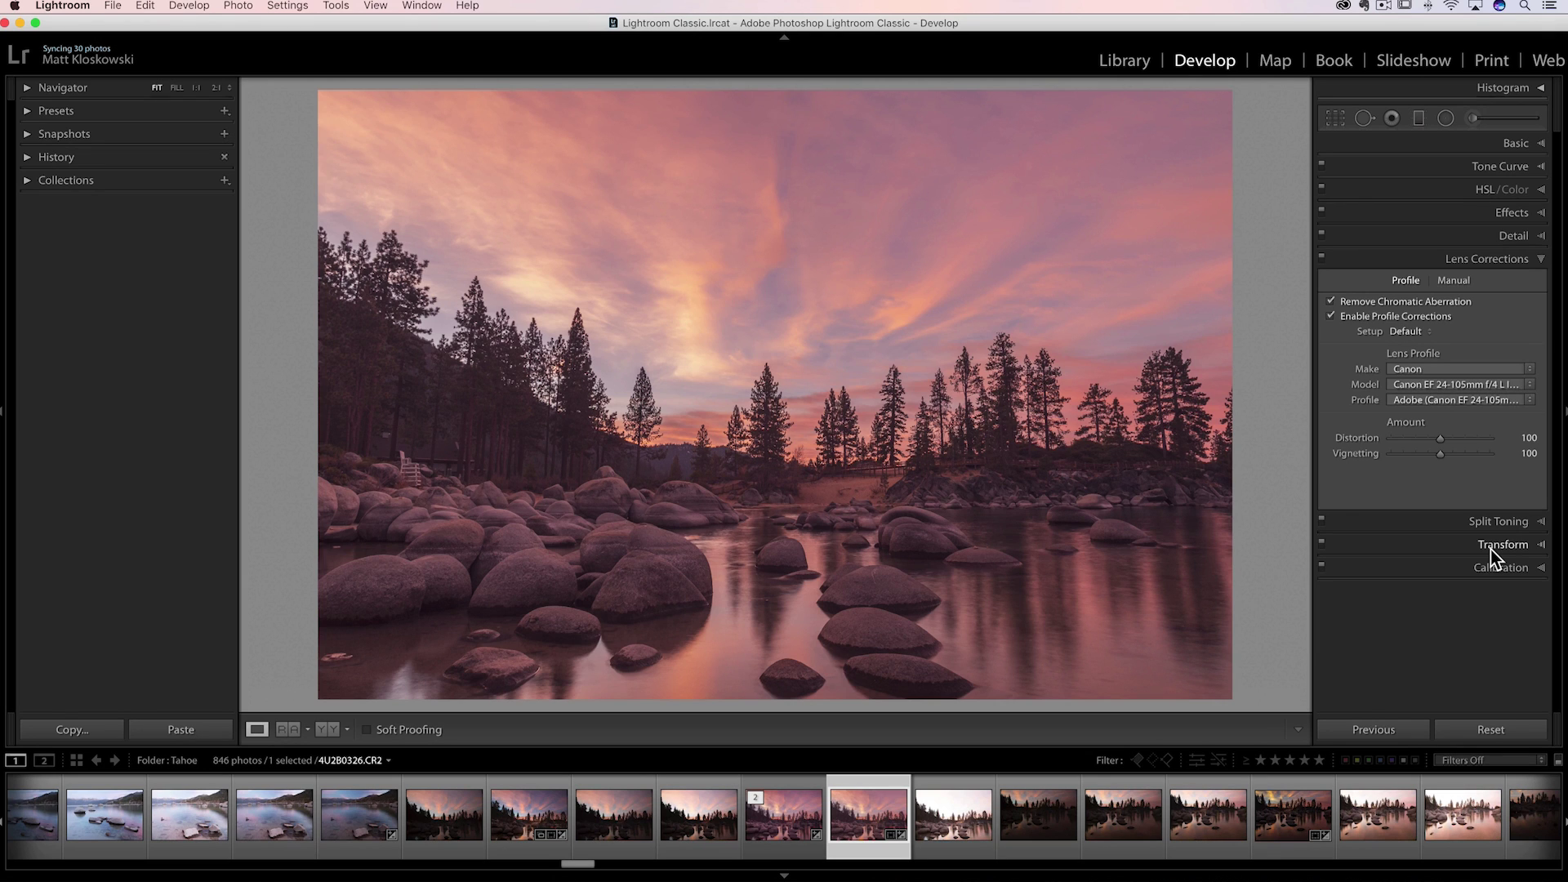
click(1512, 232)
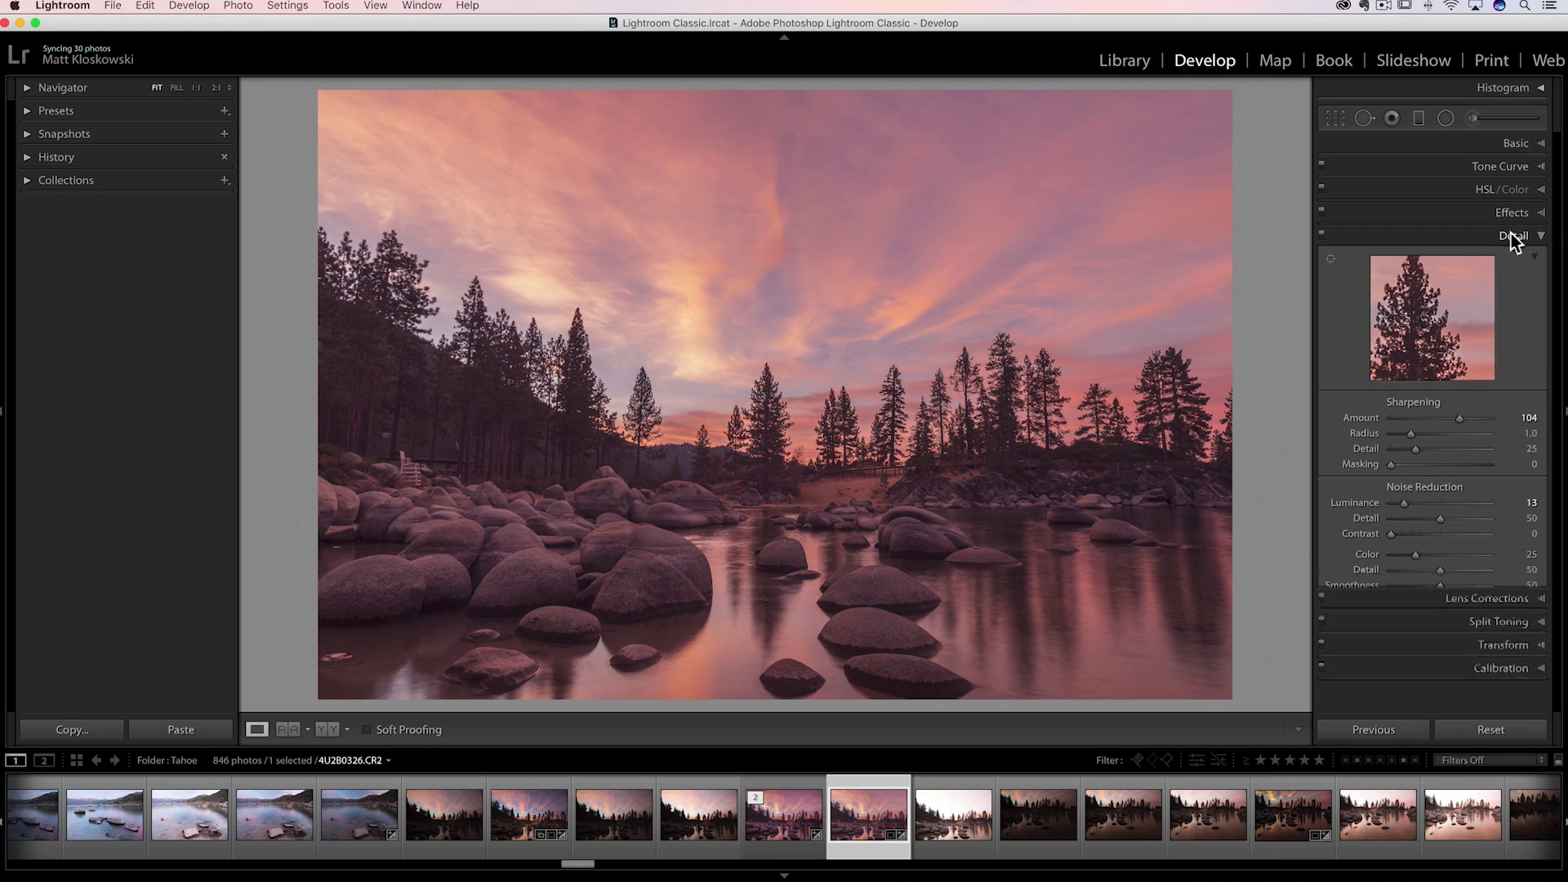